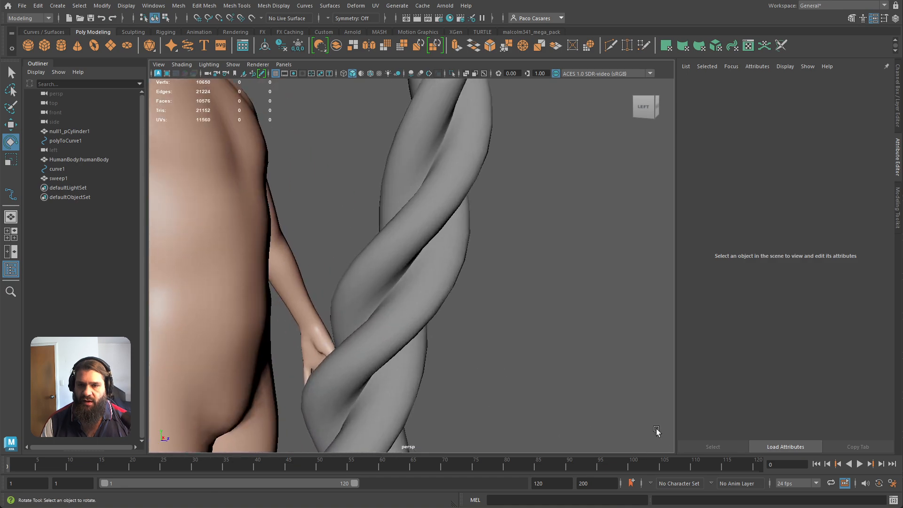
- Examine the twisted sweep1 mesh beside the human body from several angles
{"action": "left_click", "coordinate": [449, 309]}
{"action": "left_click_drag", "start_coordinate": [639, 324], "coordinate": [559, 330], "text": "alt"}
{"action": "middle_click_drag", "start_coordinate": [435, 329], "coordinate": [555, 311], "text": "alt"}
{"action": "right_click_drag", "start_coordinate": [556, 311], "coordinate": [598, 343], "text": "alt"}
{"action": "middle_click_drag", "start_coordinate": [599, 343], "coordinate": [470, 375], "text": "alt"}
{"action": "right_click_drag", "start_coordinate": [470, 374], "coordinate": [470, 325], "text": "alt"}
{"action": "left_click_drag", "start_coordinate": [493, 319], "coordinate": [400, 331], "text": "alt"}
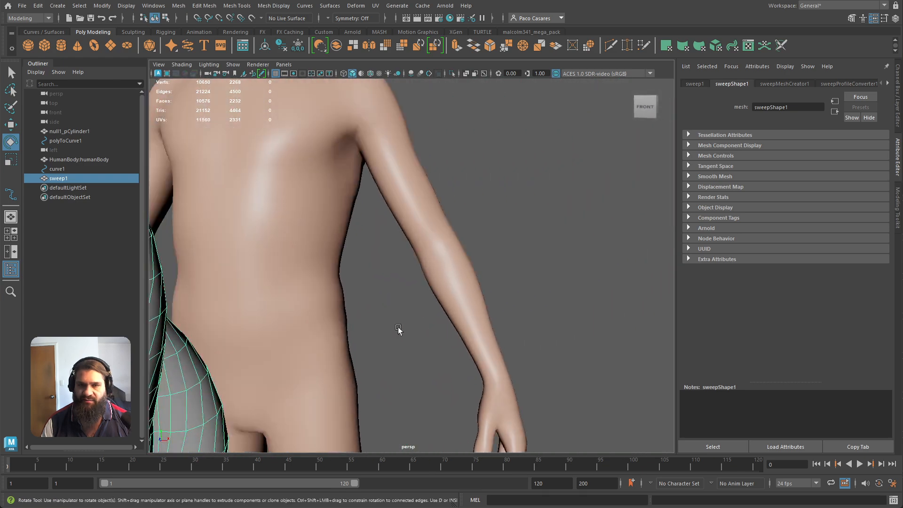
{"action": "middle_click_drag", "start_coordinate": [399, 330], "coordinate": [521, 295], "text": "alt"}
{"action": "left_click_drag", "start_coordinate": [521, 295], "coordinate": [400, 301], "text": "alt"}
{"action": "middle_click_drag", "start_coordinate": [400, 300], "coordinate": [468, 298], "text": "alt"}
{"action": "right_click_drag", "start_coordinate": [295, 214], "coordinate": [276, 203], "text": "alt"}
{"action": "middle_click_drag", "start_coordinate": [276, 203], "coordinate": [346, 285], "text": "alt"}
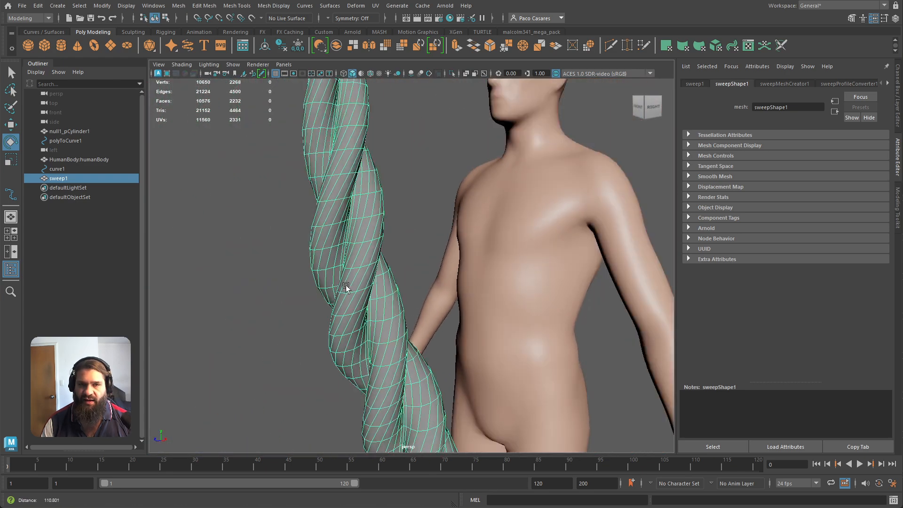
{"action": "left_click_drag", "start_coordinate": [346, 285], "coordinate": [489, 287], "text": "alt"}
- Isolate curve1 to select control vertices in its middle section, and move them to bend the twisted sweep
{"action": "left_click", "coordinate": [93, 170]}
{"action": "key", "text": "f"}
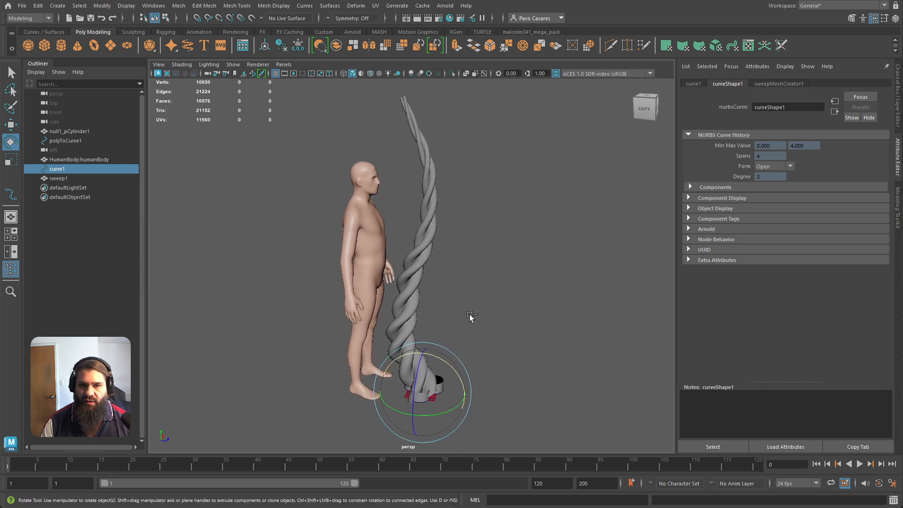
{"action": "key", "text": "ctrl+1"}
{"action": "right_click_drag", "start_coordinate": [414, 198], "coordinate": [373, 198]}
{"action": "left_click_drag", "start_coordinate": [422, 194], "coordinate": [420, 254]}
{"action": "key", "text": "w"}
{"action": "key", "text": "ctrl+1"}
{"action": "left_click_drag", "start_coordinate": [389, 149], "coordinate": [415, 177]}
- Try moving and rotating the control vertex at the upper end of curve1 to reshape the sweep's tip
{"action": "left_click_drag", "start_coordinate": [370, 111], "coordinate": [423, 118]}
{"action": "left_click_drag", "start_coordinate": [494, 123], "coordinate": [363, 147]}
{"action": "key", "text": "e"}
{"action": "left_click_drag", "start_coordinate": [433, 110], "coordinate": [447, 161]}
{"action": "key", "text": "w"}
{"action": "mouse_move", "coordinate": [426, 100]}
{"action": "middle_mouse_down"}
{"action": "mouse_move", "coordinate": [596, 101]}
{"action": "mouse_move", "coordinate": [620, 383]}
{"action": "mouse_move", "coordinate": [480, 249]}
{"action": "mouse_move", "coordinate": [319, 123]}
{"action": "mouse_move", "coordinate": [569, 64]}
{"action": "mouse_move", "coordinate": [591, 114]}
{"action": "mouse_move", "coordinate": [427, 97]}
{"action": "middle_mouse_up"}
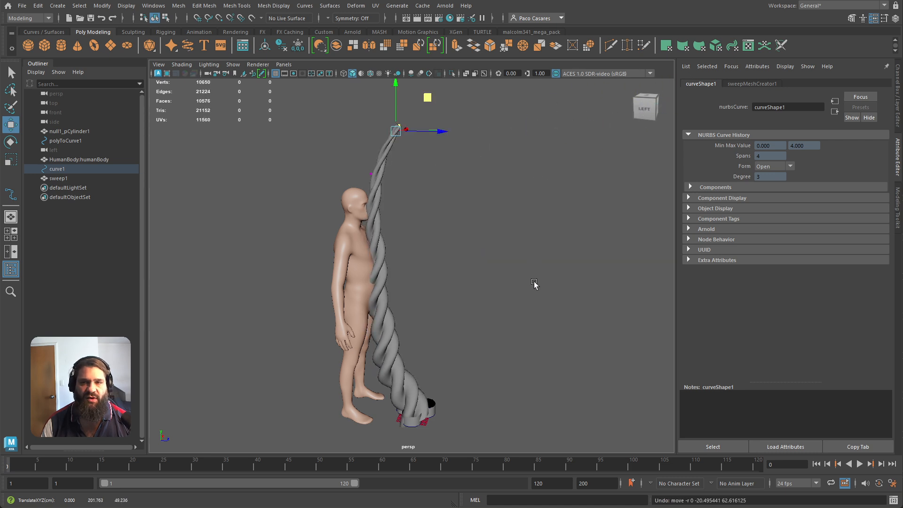
- Hide the null1_pCylinder1 mesh around the base of the twisted sweep
{"action": "left_click_drag", "start_coordinate": [534, 283], "coordinate": [489, 294], "text": "alt"}
{"action": "middle_click_drag", "start_coordinate": [479, 331], "coordinate": [475, 303], "text": "alt"}
{"action": "left_click_drag", "start_coordinate": [475, 303], "coordinate": [473, 318], "text": "alt"}
{"action": "middle_click_drag", "start_coordinate": [406, 407], "coordinate": [373, 265], "text": "alt"}
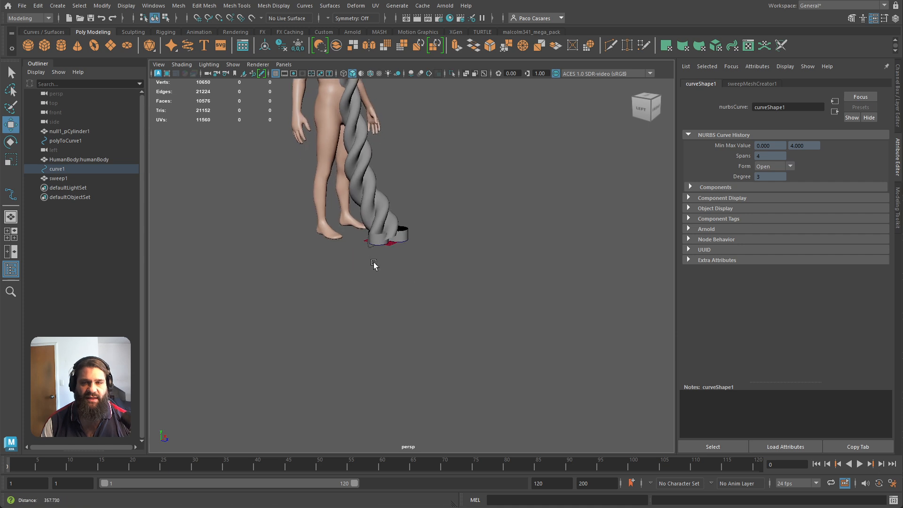
{"action": "right_click_drag", "start_coordinate": [373, 265], "coordinate": [458, 284], "text": "alt"}
{"action": "middle_click_drag", "start_coordinate": [457, 284], "coordinate": [522, 347], "text": "alt"}
{"action": "right_click_drag", "start_coordinate": [522, 347], "coordinate": [621, 399], "text": "alt"}
{"action": "left_click", "coordinate": [452, 221]}
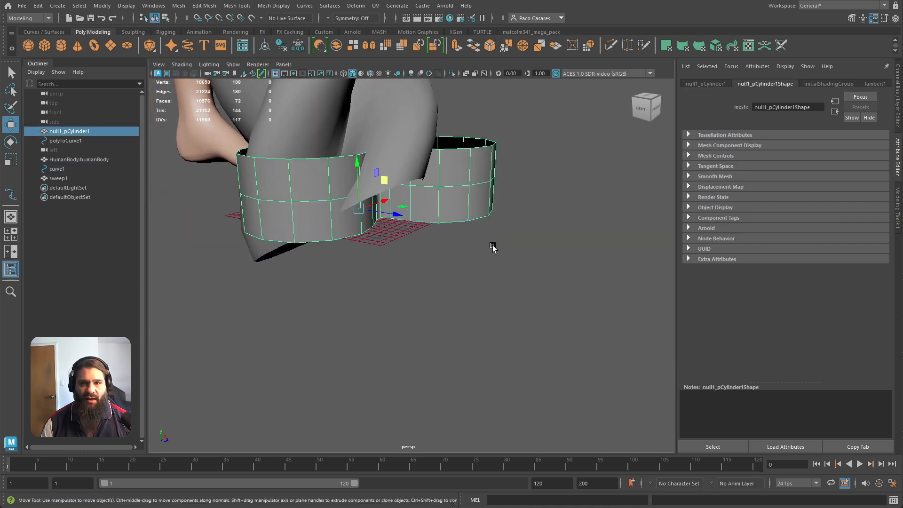
{"action": "left_click_drag", "start_coordinate": [492, 248], "coordinate": [514, 334], "text": "alt"}
{"action": "key", "text": "h"}
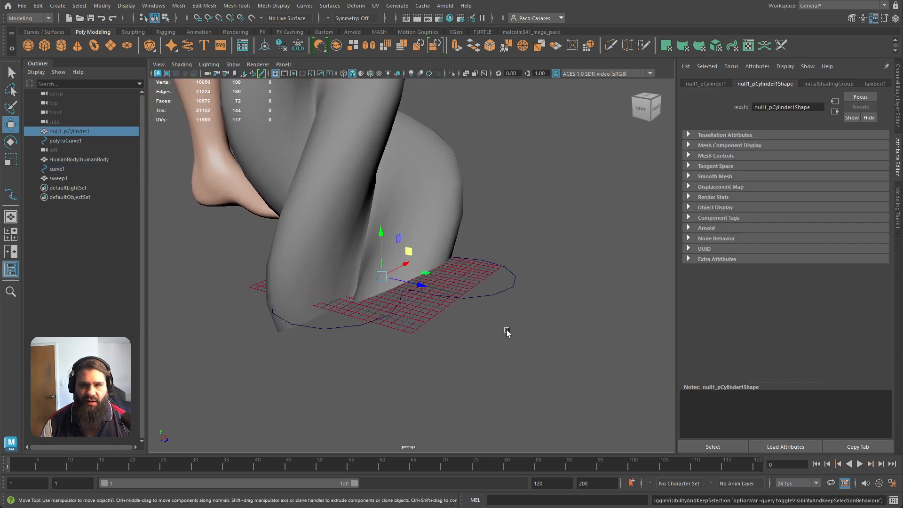
- Display the control vertices of the polyToCurve1 profile at the sweep's base and undo the last change made to them
{"action": "left_click", "coordinate": [504, 296]}
{"action": "left_click_drag", "start_coordinate": [539, 397], "coordinate": [534, 424], "text": "alt"}
{"action": "middle_click_drag", "start_coordinate": [472, 403], "coordinate": [521, 399], "text": "alt"}
{"action": "left_click_drag", "start_coordinate": [522, 401], "coordinate": [366, 357], "text": "alt"}
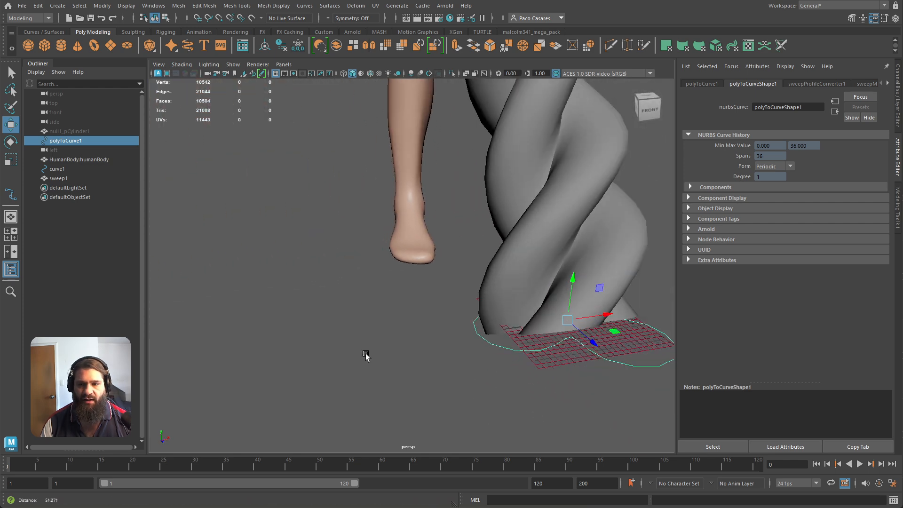
{"action": "left_click_drag", "start_coordinate": [560, 345], "coordinate": [399, 312], "text": "alt"}
{"action": "middle_click_drag", "start_coordinate": [399, 312], "coordinate": [410, 342], "text": "alt"}
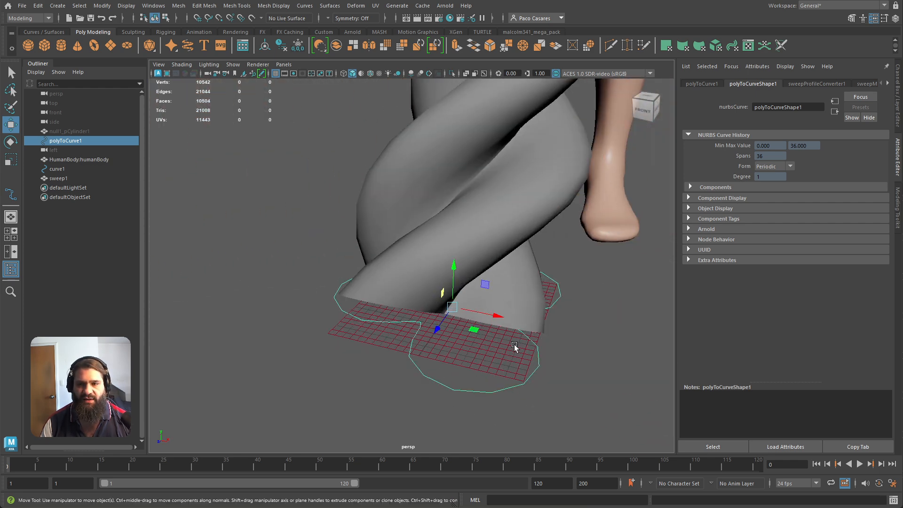
{"action": "right_click_drag", "start_coordinate": [529, 360], "coordinate": [475, 360]}
{"action": "left_click_drag", "start_coordinate": [517, 362], "coordinate": [423, 356]}
{"action": "left_click_drag", "start_coordinate": [356, 329], "coordinate": [444, 380]}
{"action": "key", "text": "ctrl+z"}
- Move a few control vertices on one side of the polyToCurve1 profile to reshape the twisted sweep along its length
{"action": "right_click_drag", "start_coordinate": [443, 379], "coordinate": [502, 356], "text": "alt"}
{"action": "middle_click_drag", "start_coordinate": [502, 355], "coordinate": [452, 372], "text": "alt"}
{"action": "left_click_drag", "start_coordinate": [409, 370], "coordinate": [395, 353]}
{"action": "left_click_drag", "start_coordinate": [424, 410], "coordinate": [451, 284]}
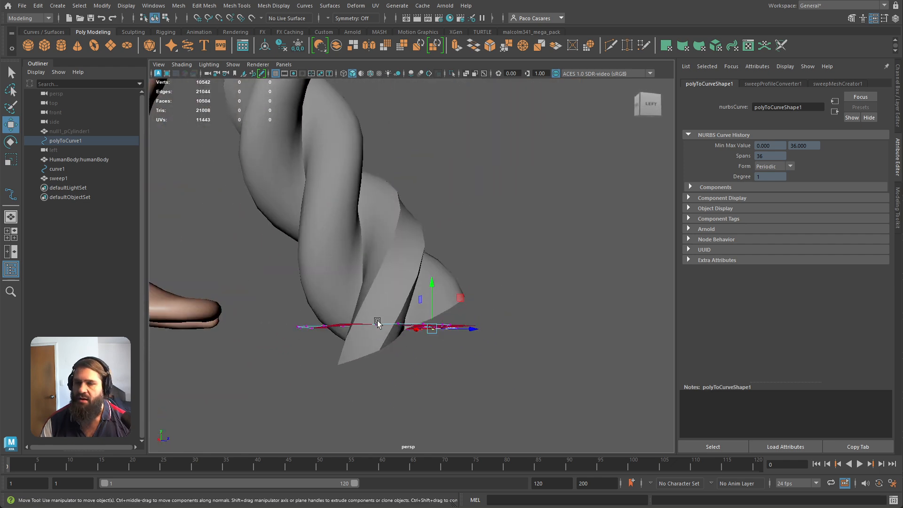
{"action": "left_click_drag", "start_coordinate": [429, 256], "coordinate": [229, 282], "text": "alt"}
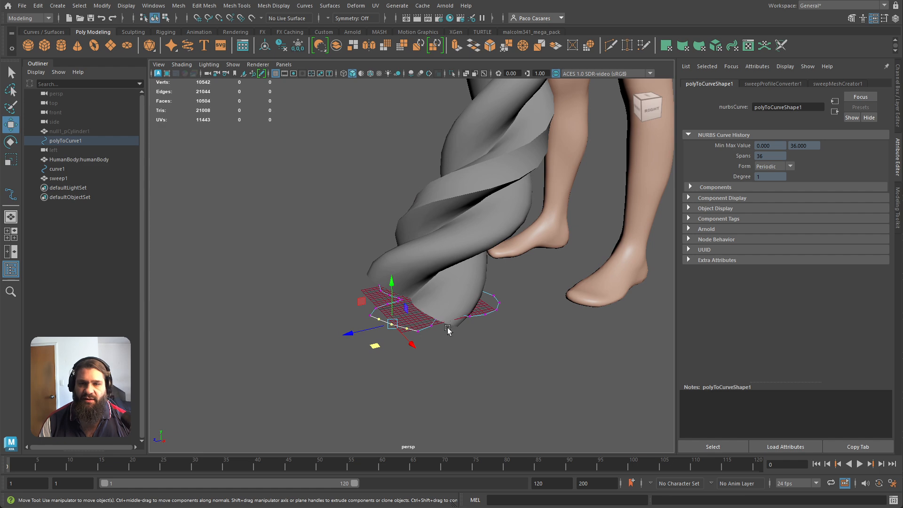
{"action": "right_click_drag", "start_coordinate": [528, 369], "coordinate": [370, 412], "text": "alt"}
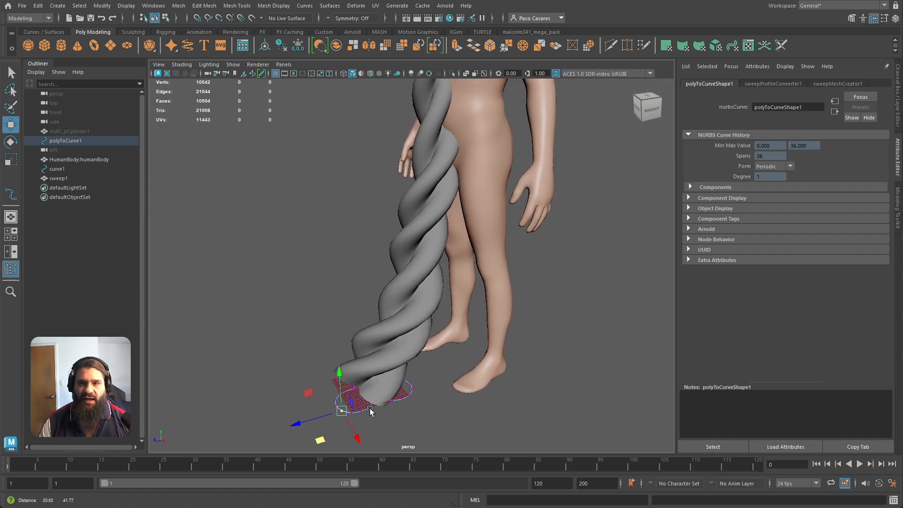
{"action": "left_click_drag", "start_coordinate": [370, 412], "coordinate": [474, 359], "text": "alt"}
{"action": "right_click_drag", "start_coordinate": [473, 358], "coordinate": [435, 305], "text": "alt"}
{"action": "middle_click_drag", "start_coordinate": [435, 306], "coordinate": [437, 369], "text": "alt"}
{"action": "right_click_drag", "start_coordinate": [437, 369], "coordinate": [399, 348], "text": "alt"}
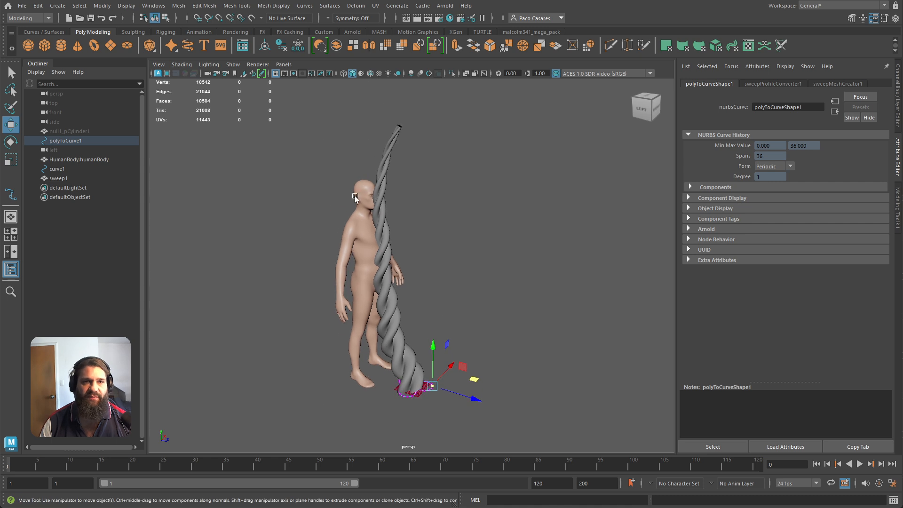
- Start a new scene without saving the current untitled one
{"action": "left_click", "coordinate": [24, 6]}
{"action": "left_click", "coordinate": [41, 26]}
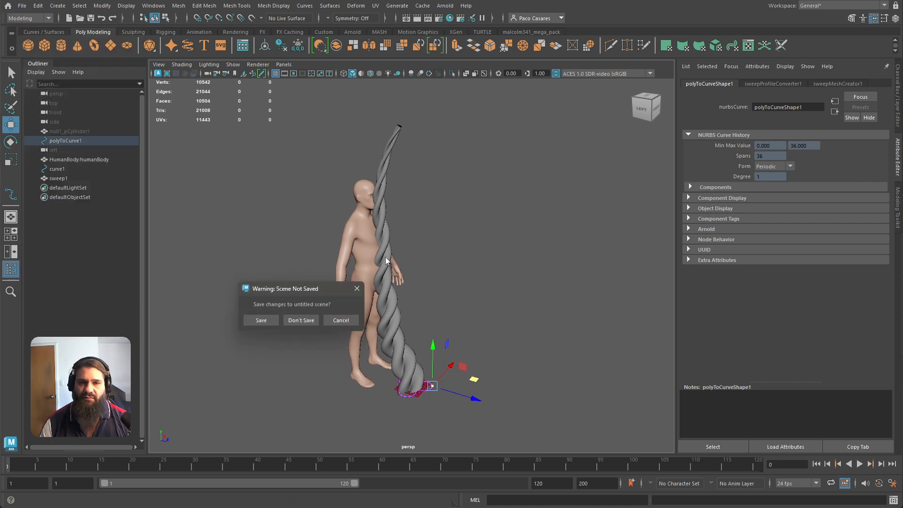
{"action": "left_click", "coordinate": [298, 320]}
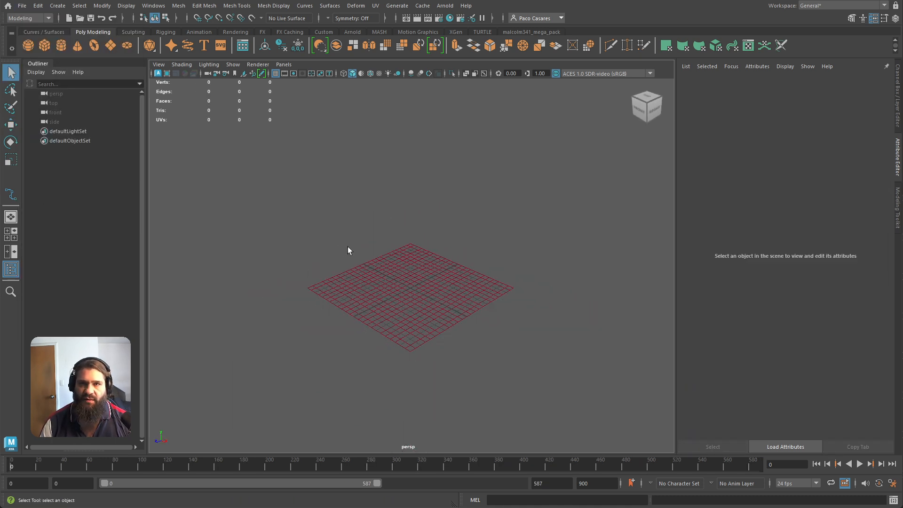
- Import HumanBody.ma from the Bipeds sculpting base meshes as a scale reference
{"action": "left_click", "coordinate": [243, 45]}
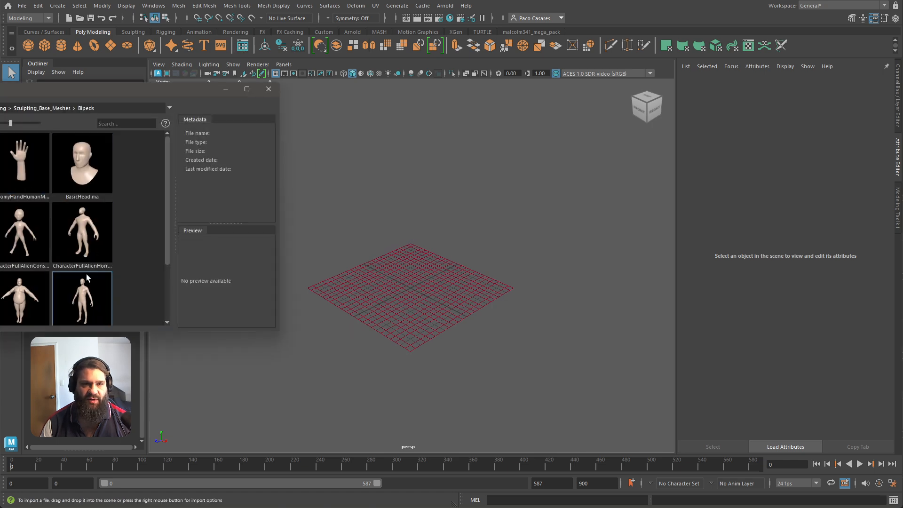
{"action": "left_click_drag", "start_coordinate": [86, 92], "coordinate": [400, 177]}
{"action": "scroll", "coordinate": [434, 348], "scroll_direction": "down", "scroll_amount": 2}
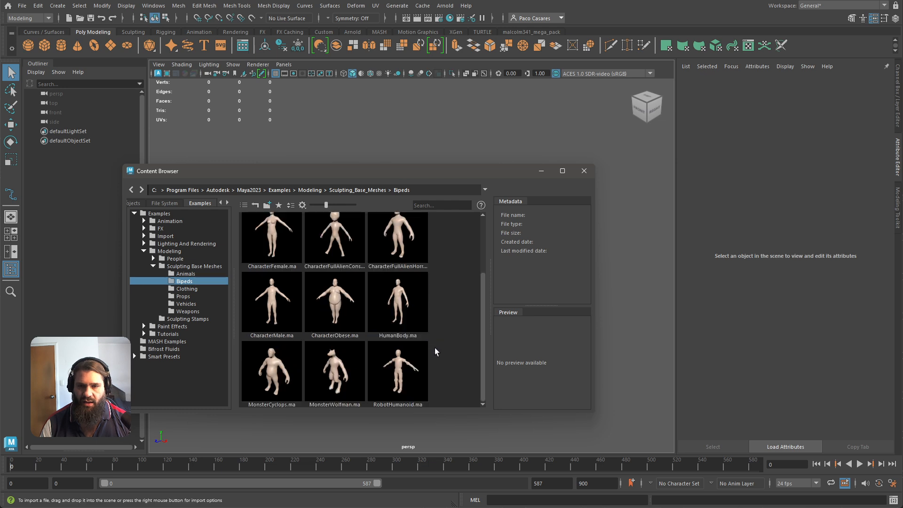
{"action": "left_click", "coordinate": [408, 297]}
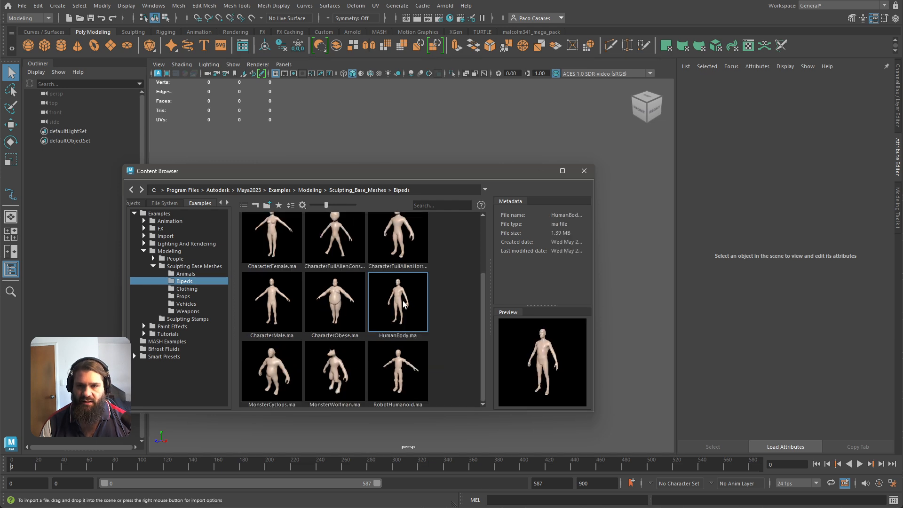
{"action": "double_click", "coordinate": [403, 303]}
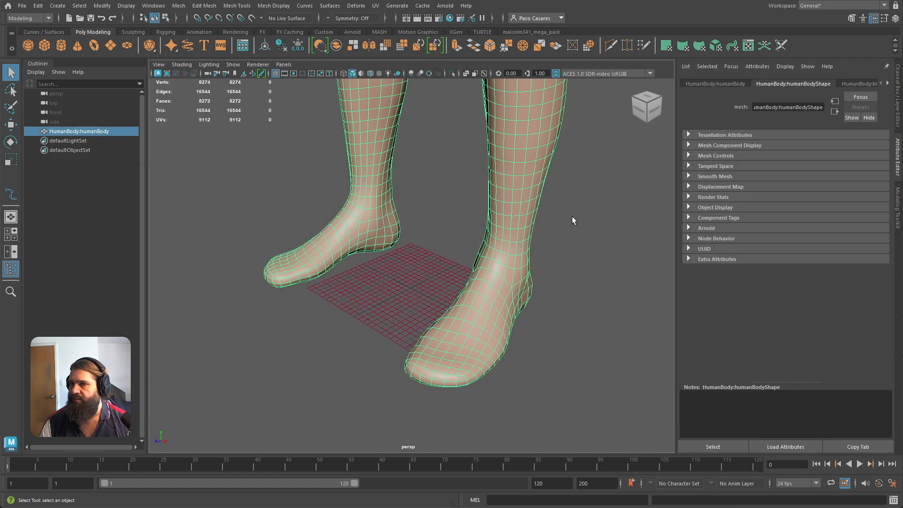
- Move the human body back along the Z axis, clear of the grid centre, and deselect it
{"action": "left_click_drag", "start_coordinate": [571, 216], "coordinate": [465, 326], "text": "alt"}
{"action": "key", "text": "w"}
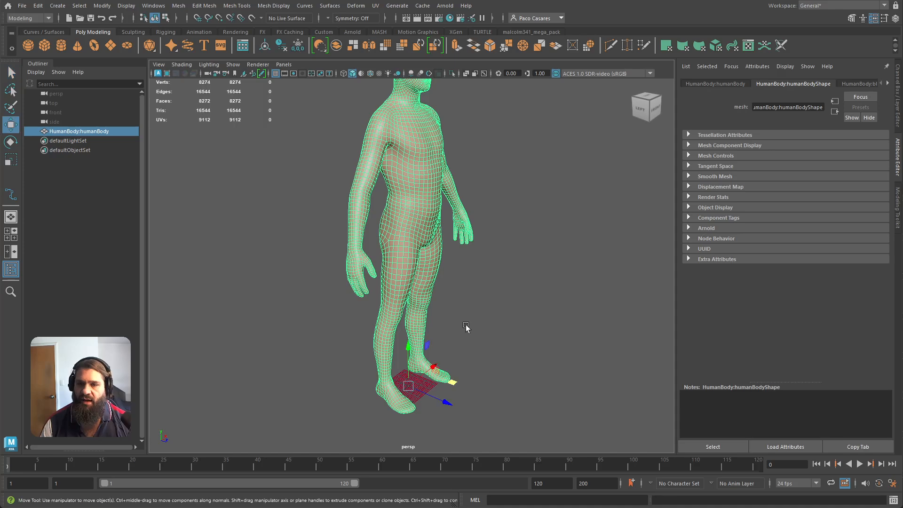
{"action": "left_click_drag", "start_coordinate": [445, 405], "coordinate": [276, 374]}
{"action": "left_click", "coordinate": [278, 375]}
- Create a polygon cylinder at the centre of the grid
{"action": "middle_click_drag", "start_coordinate": [408, 394], "coordinate": [408, 362], "text": "alt"}
{"action": "right_click_drag", "start_coordinate": [408, 362], "coordinate": [554, 452], "text": "alt"}
{"action": "middle_click_drag", "start_coordinate": [463, 437], "coordinate": [457, 185], "text": "alt"}
{"action": "left_click_drag", "start_coordinate": [455, 202], "coordinate": [439, 282], "text": "alt"}
{"action": "middle_click_drag", "start_coordinate": [439, 282], "coordinate": [484, 219], "text": "alt"}
{"action": "right_click_drag", "start_coordinate": [406, 292], "coordinate": [464, 318], "text": "alt"}
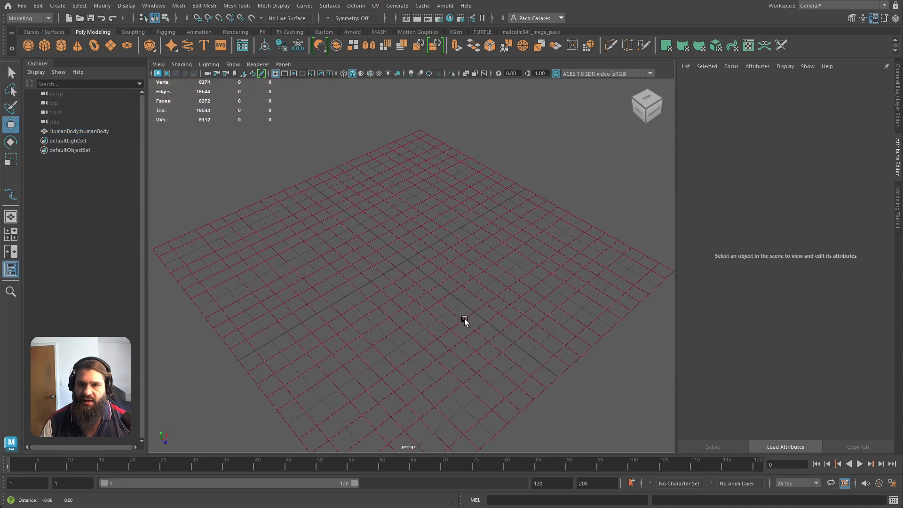
{"action": "middle_click_drag", "start_coordinate": [458, 275], "coordinate": [416, 230], "text": "alt"}
{"action": "right_click_drag", "start_coordinate": [416, 230], "coordinate": [363, 238], "text": "shift"}
{"action": "middle_click_drag", "start_coordinate": [382, 256], "coordinate": [440, 342], "text": "alt"}
{"action": "right_click_drag", "start_coordinate": [440, 343], "coordinate": [474, 333], "text": "alt"}
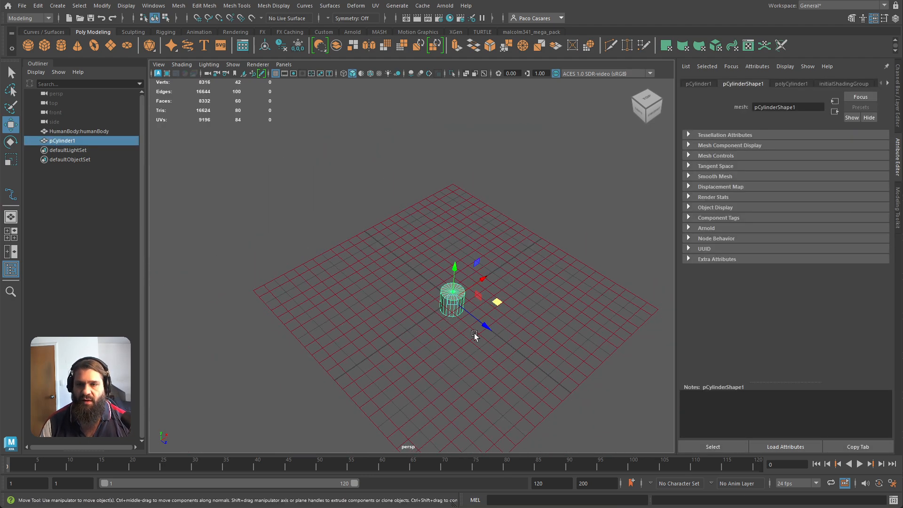
{"action": "key", "text": "r"}
{"action": "left_click_drag", "start_coordinate": [501, 303], "coordinate": [566, 328]}
{"action": "key", "text": "ctrl+z"}
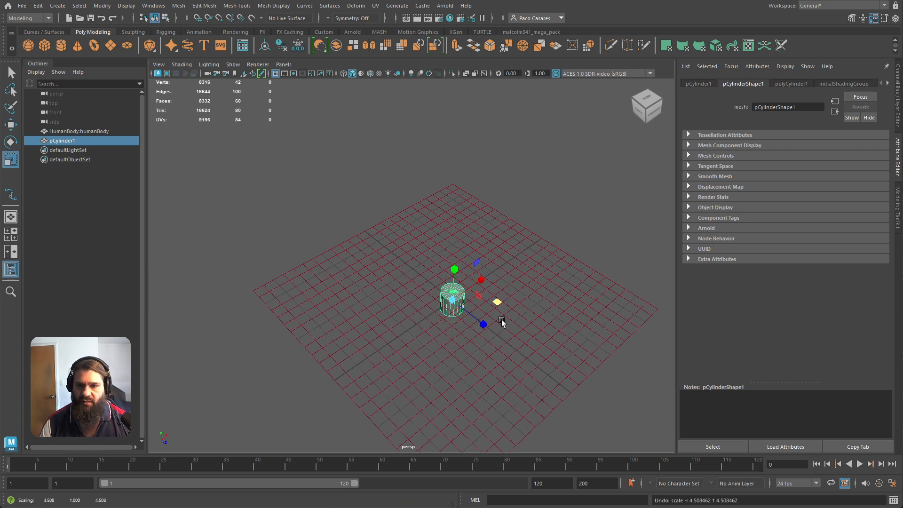
- Set the cylinder's Subdivisions Axis to 6 to make it hexagonal
{"action": "key", "text": "t"}
{"action": "left_click", "coordinate": [568, 293]}
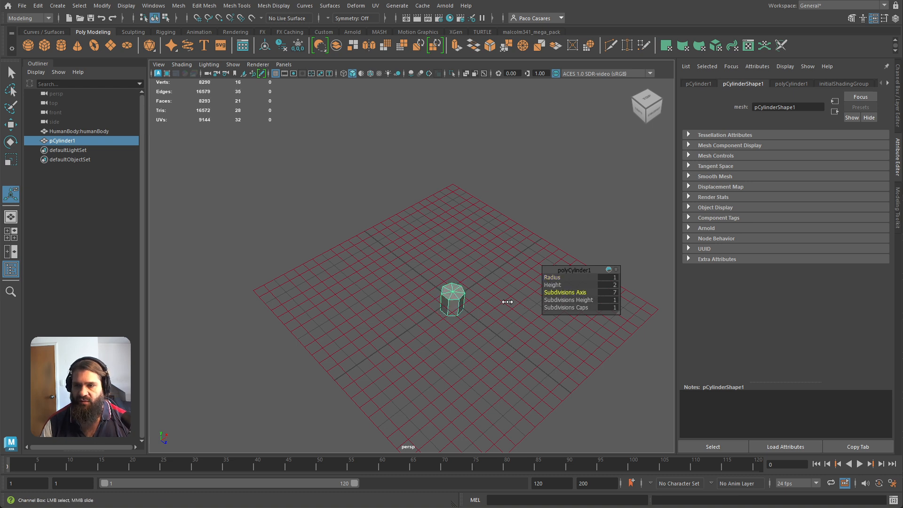
{"action": "middle_click_drag", "start_coordinate": [507, 301], "coordinate": [499, 301]}
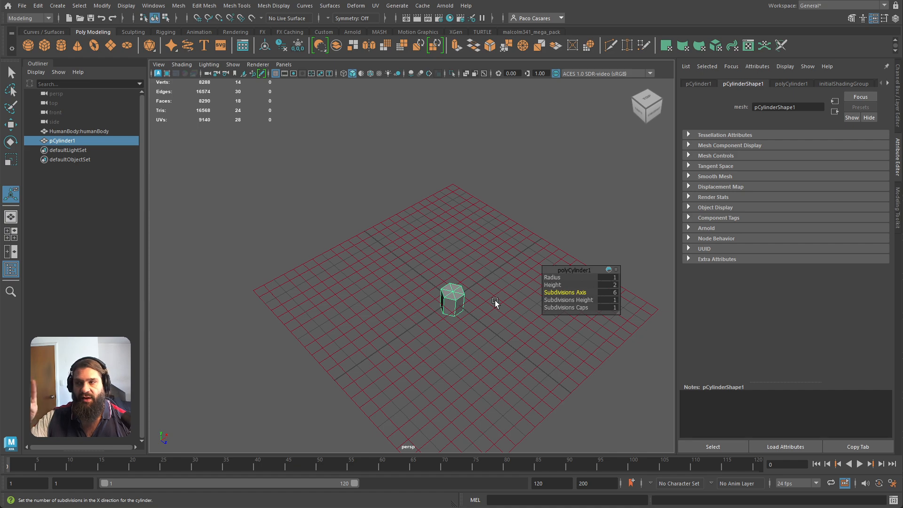
{"action": "middle_click_drag", "start_coordinate": [484, 356], "coordinate": [411, 315], "text": "alt"}
{"action": "scroll", "coordinate": [358, 303], "scroll_direction": "up", "scroll_amount": 6}
{"action": "middle_click_drag", "start_coordinate": [325, 295], "coordinate": [382, 333], "text": "alt"}
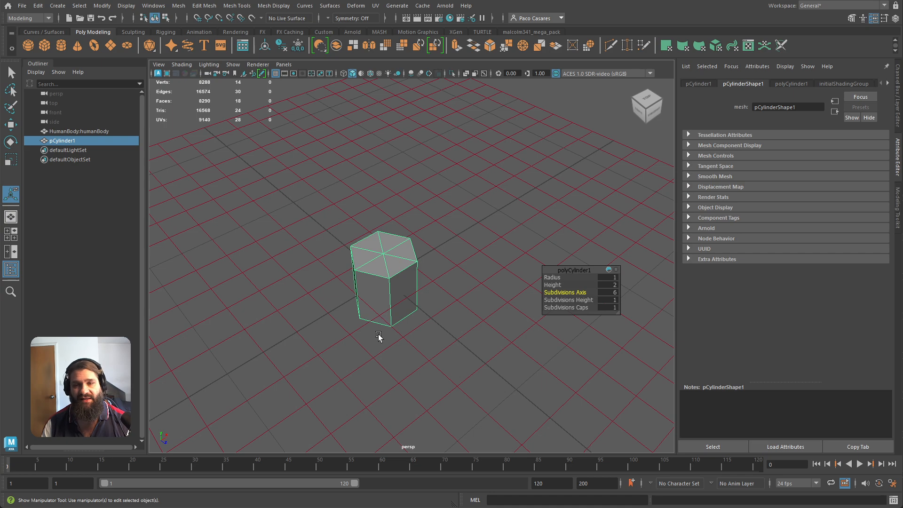
- Move the hexagonal cylinder along the Z axis to about 2.363 units from the origin
{"action": "left_click_drag", "start_coordinate": [378, 334], "coordinate": [432, 331], "text": "alt"}
{"action": "middle_click_drag", "start_coordinate": [564, 202], "coordinate": [379, 296], "text": "alt"}
{"action": "right_click_drag", "start_coordinate": [379, 296], "coordinate": [439, 354], "text": "alt"}
{"action": "key", "text": "w"}
{"action": "left_click_drag", "start_coordinate": [447, 313], "coordinate": [397, 324], "text": "alt"}
{"action": "left_click", "coordinate": [366, 329]}
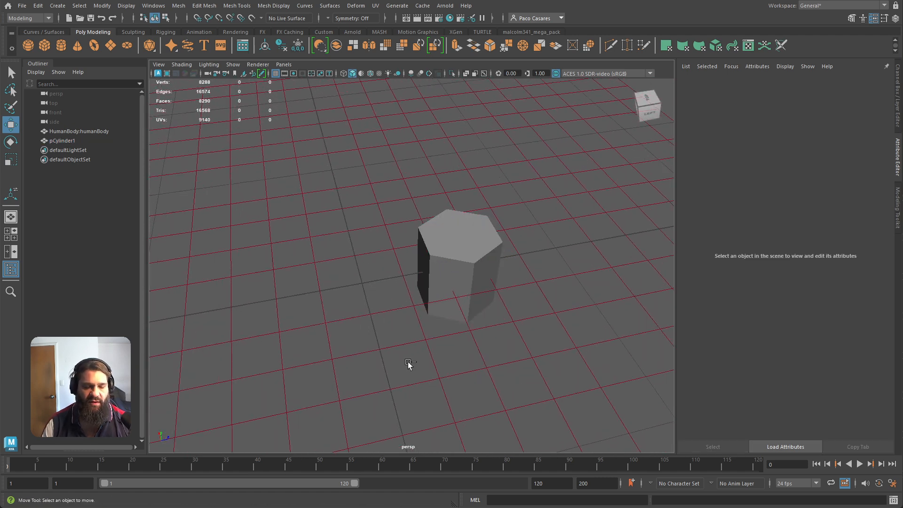
{"action": "left_click", "coordinate": [461, 249]}
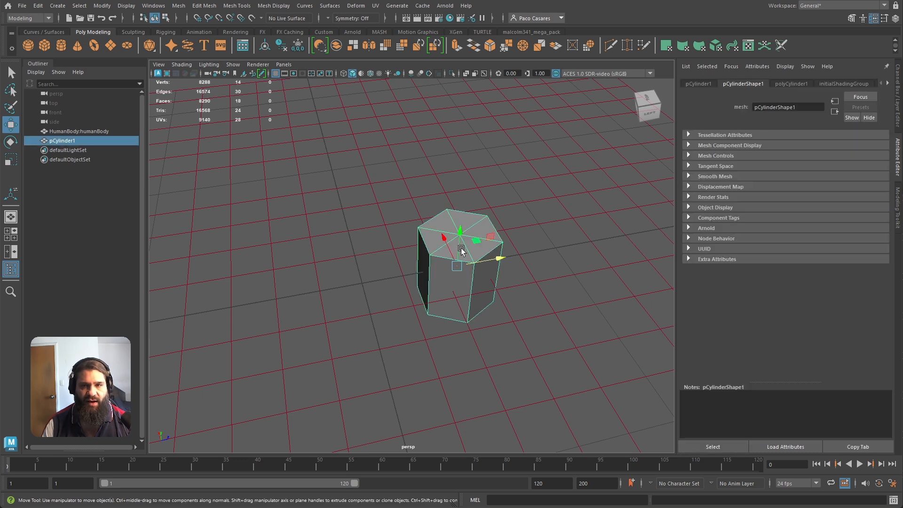
- Create an empty group at the origin and parent pCylinder1 under it
{"action": "left_click", "coordinate": [385, 350]}
{"action": "key", "text": "ctrl+g"}
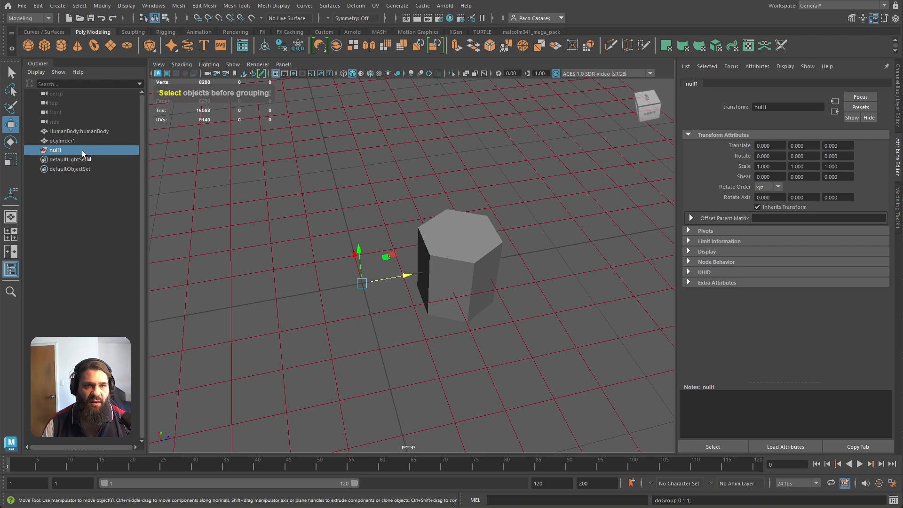
{"action": "left_click", "coordinate": [283, 177]}
{"action": "left_click", "coordinate": [436, 242]}
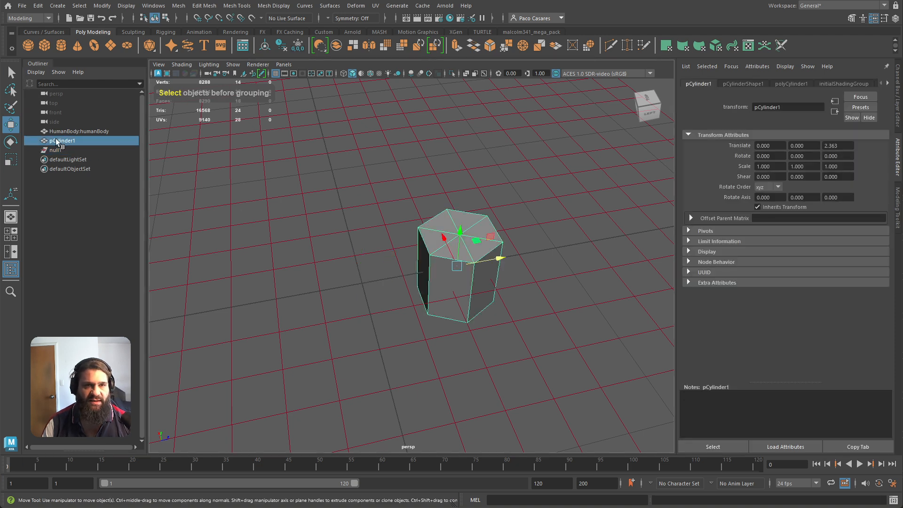
{"action": "middle_click_drag", "start_coordinate": [61, 137], "coordinate": [60, 150]}
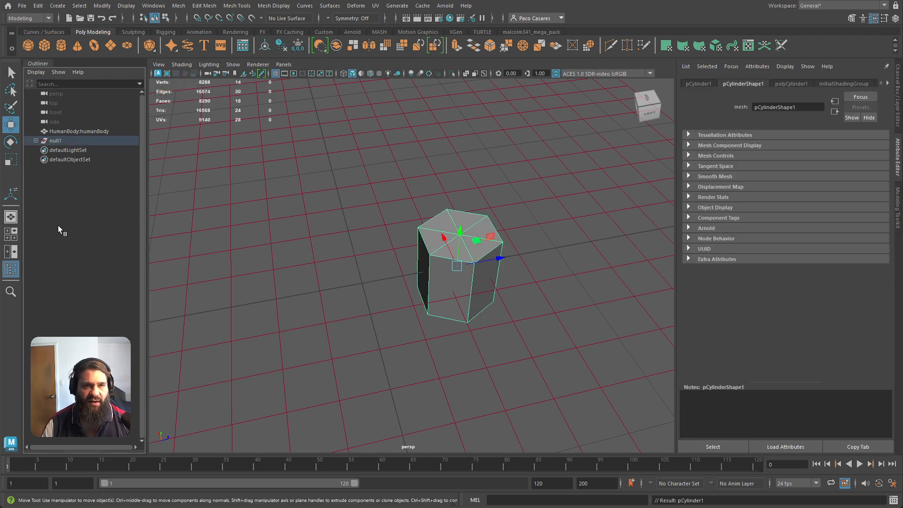
{"action": "left_click", "coordinate": [35, 140]}
{"action": "left_click", "coordinate": [72, 199]}
{"action": "left_click", "coordinate": [67, 137]}
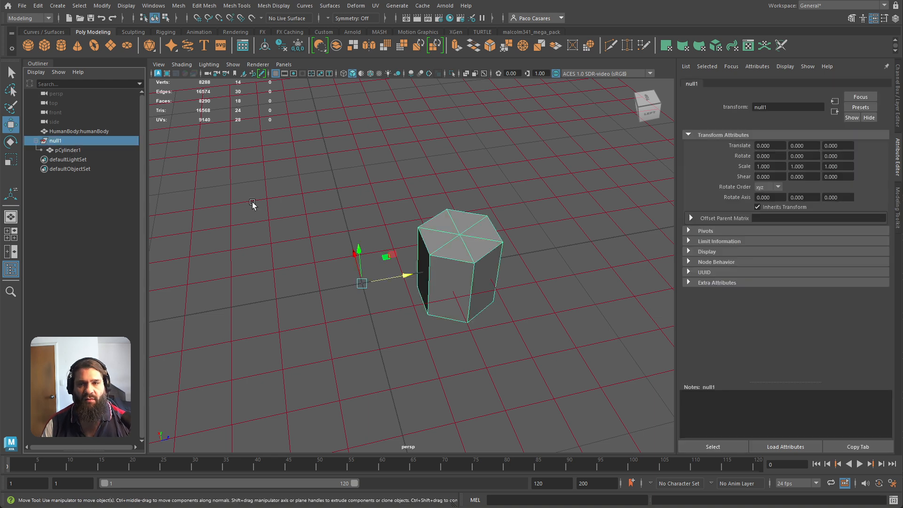
{"action": "left_click", "coordinate": [252, 202]}
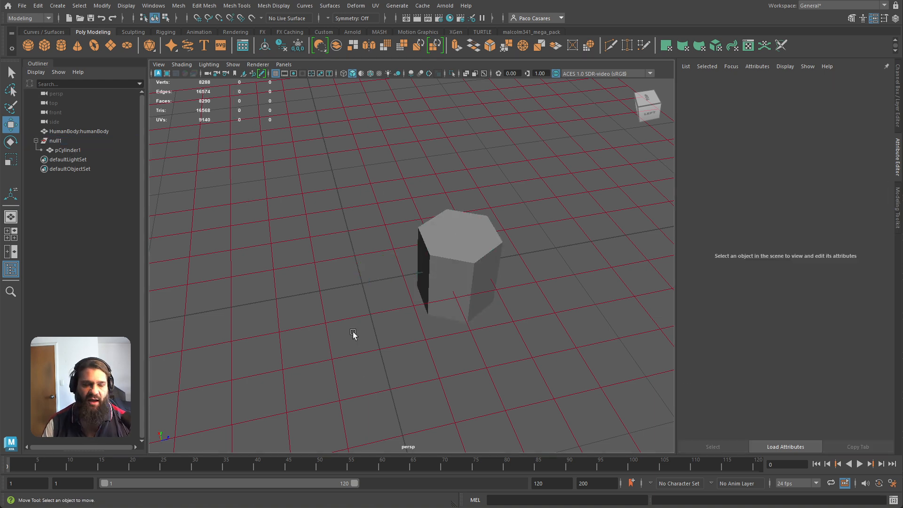
- Open the calculator, divide 360 by 3, and close it again
{"action": "type", "text": "calc"}
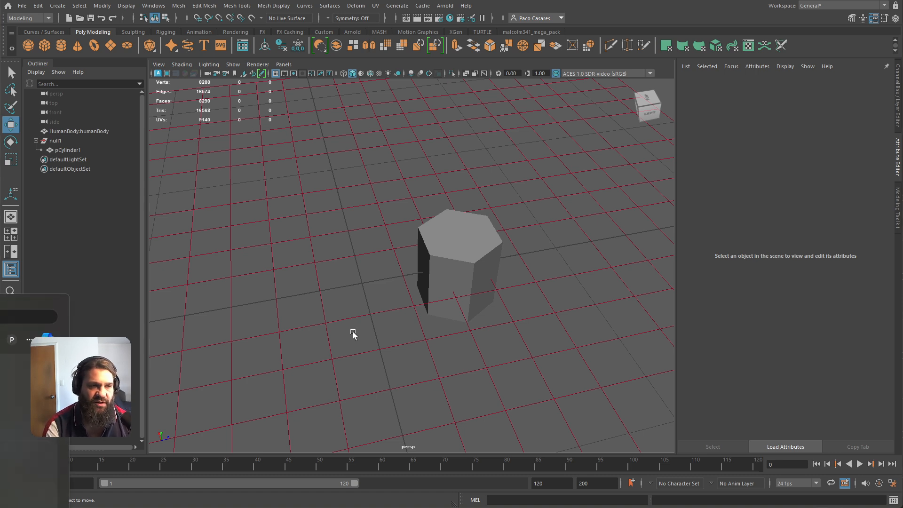
{"action": "key", "text": "Return"}
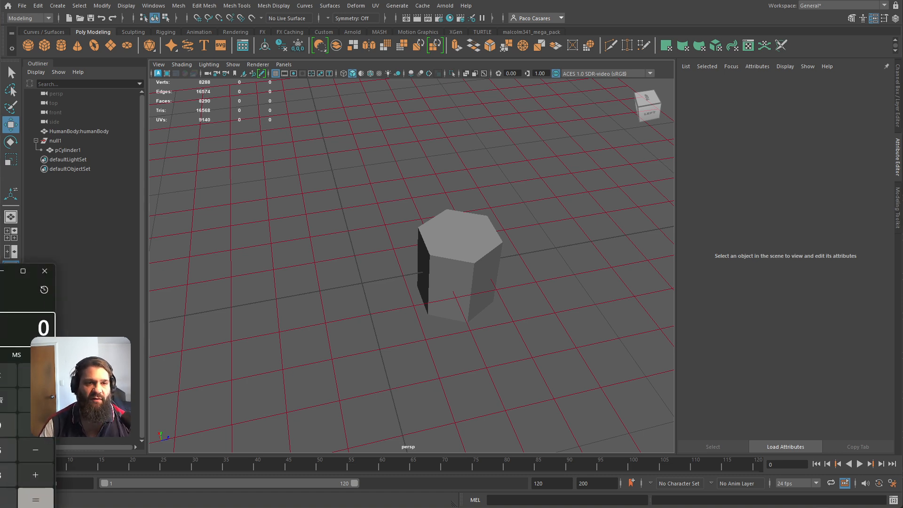
{"action": "left_click", "coordinate": [274, 381]}
{"action": "left_click", "coordinate": [272, 365]}
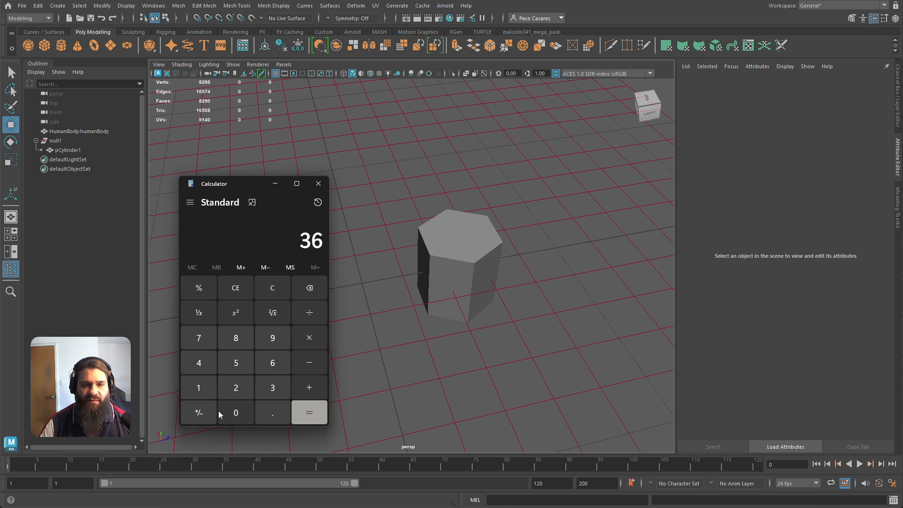
{"action": "left_click", "coordinate": [235, 412]}
{"action": "left_click", "coordinate": [271, 393]}
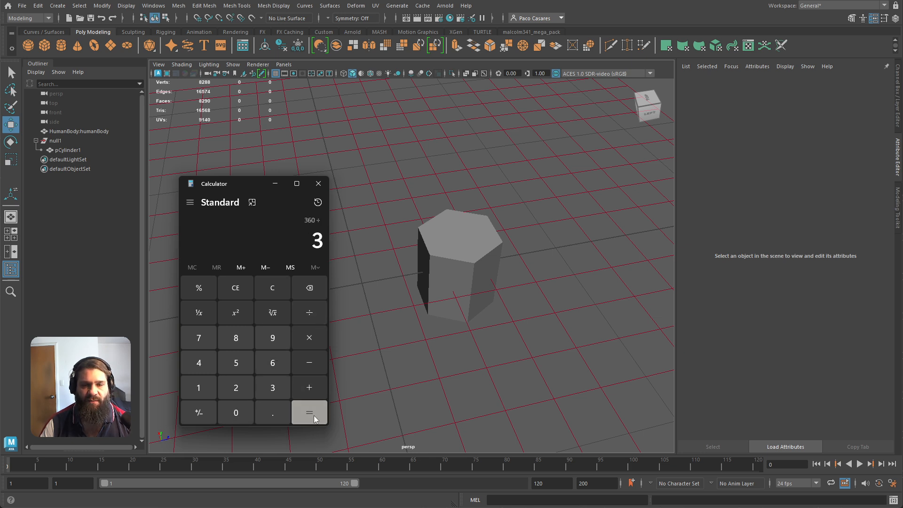
{"action": "left_click", "coordinate": [319, 183]}
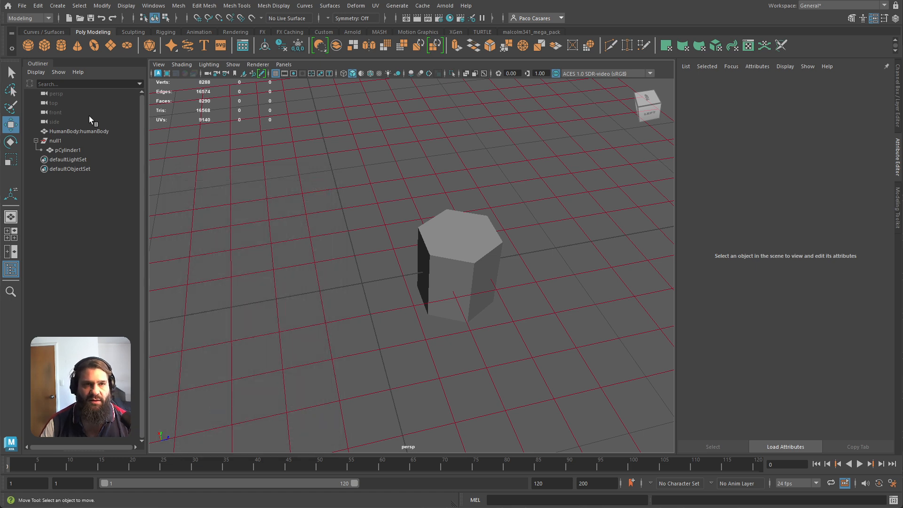
- Duplicate null1 with Duplicate Special as 2 instances in a new group, rotated 120 degrees around Y
{"action": "left_click", "coordinate": [63, 140]}
{"action": "left_click", "coordinate": [39, 6]}
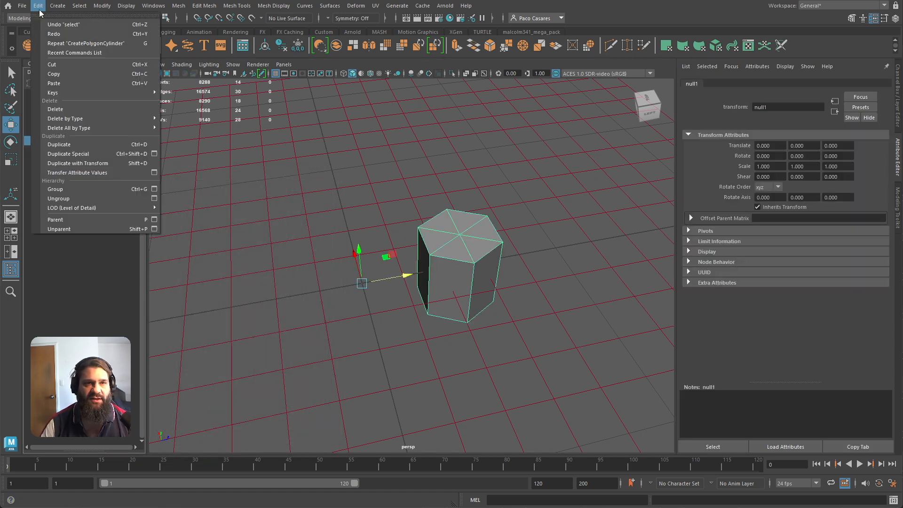
{"action": "left_click", "coordinate": [154, 154]}
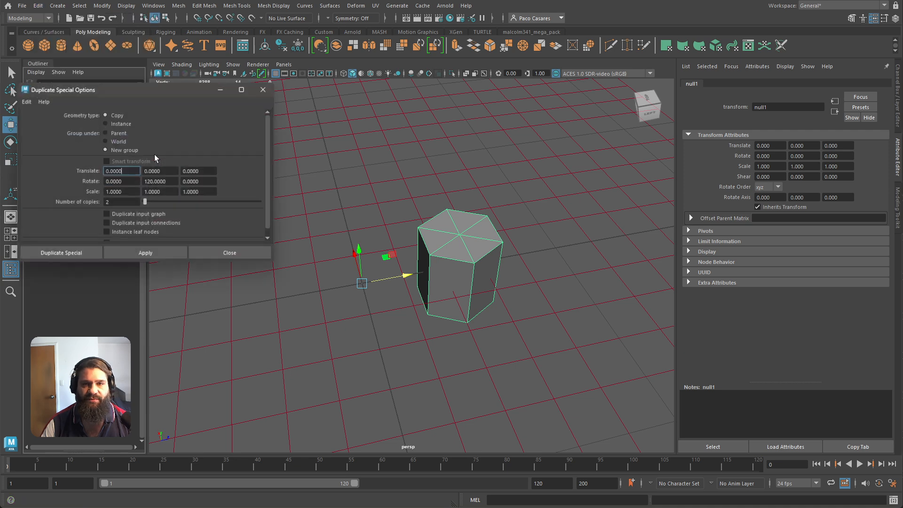
{"action": "left_click_drag", "start_coordinate": [156, 91], "coordinate": [284, 159]}
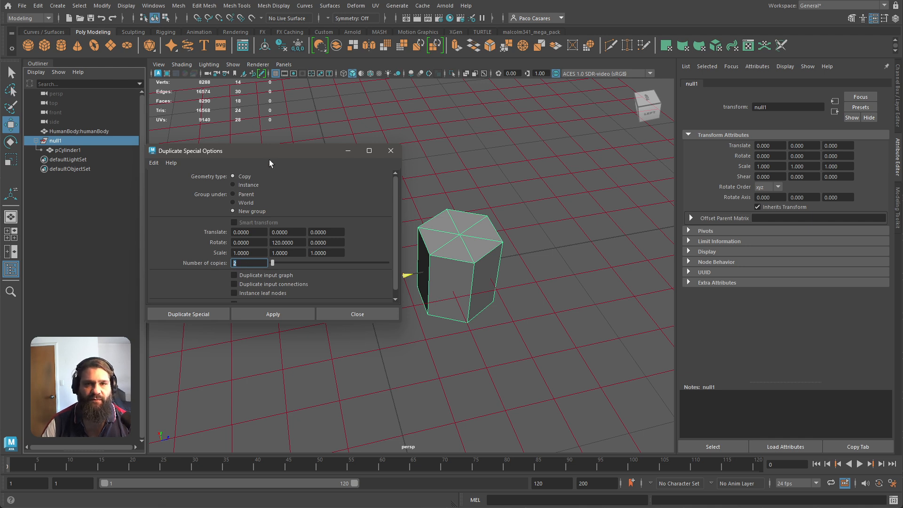
{"action": "left_click", "coordinate": [247, 184]}
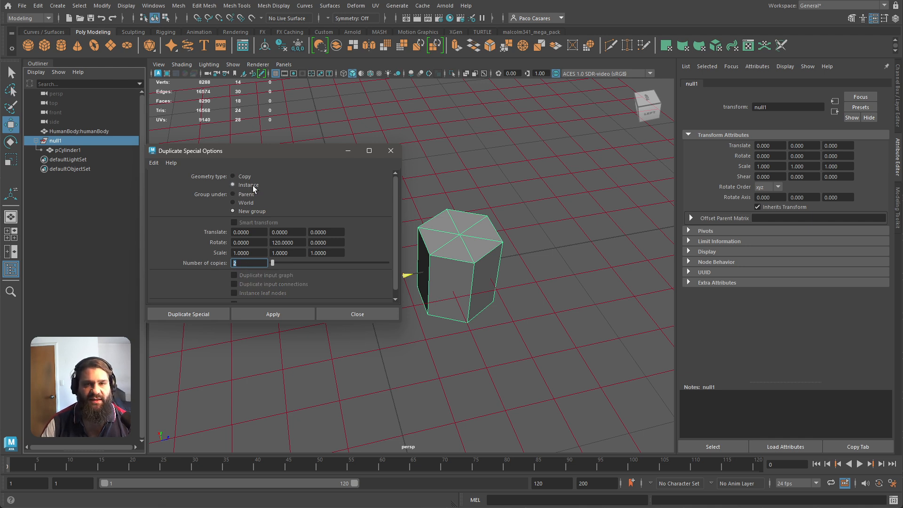
{"action": "left_click", "coordinate": [259, 211]}
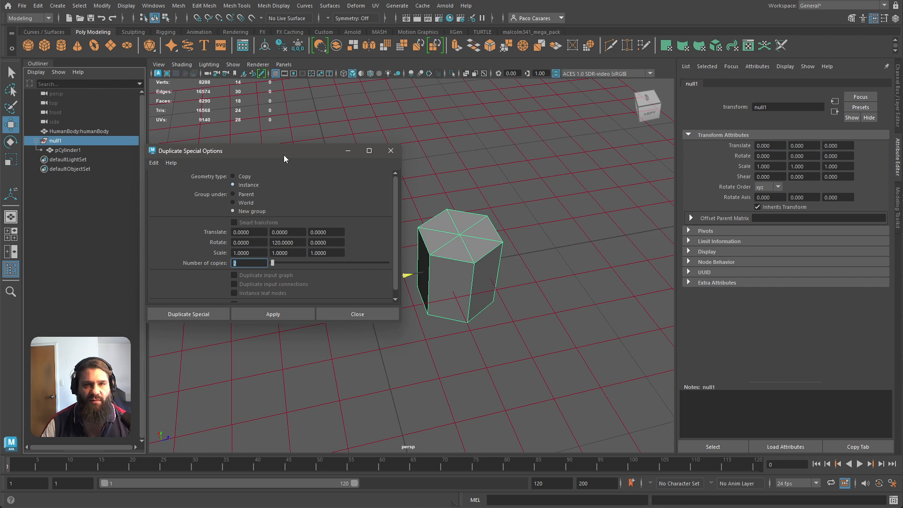
{"action": "left_click_drag", "start_coordinate": [284, 153], "coordinate": [695, 107]}
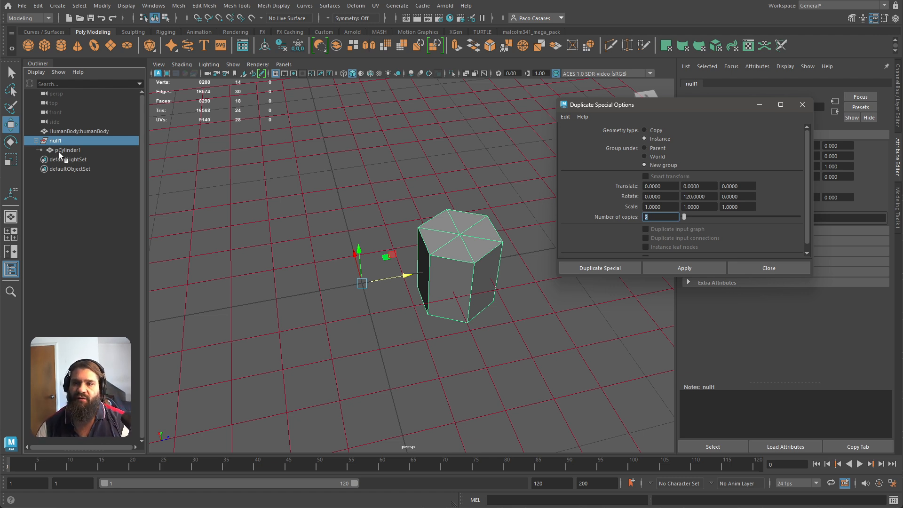
{"action": "left_click", "coordinate": [617, 275]}
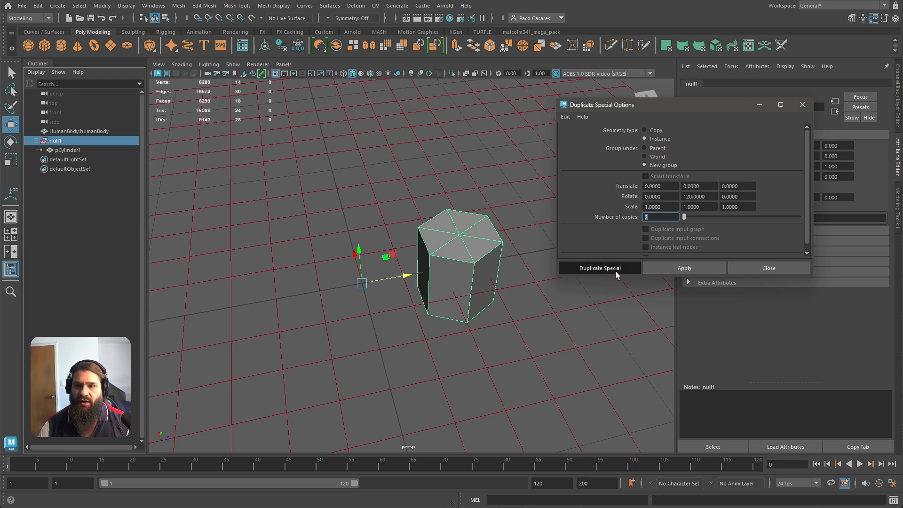
{"action": "left_click", "coordinate": [472, 279]}
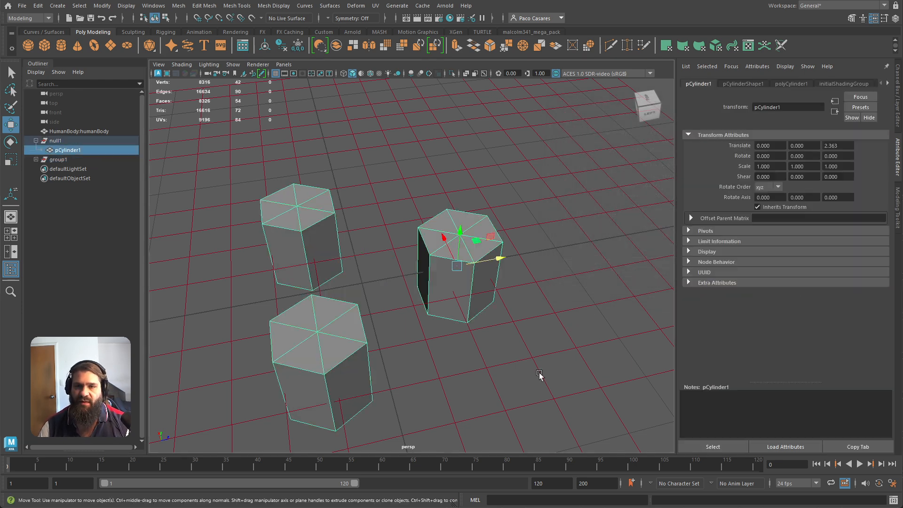
- Test the instances by moving pCylinder1 out to about 3.014 along Z and rotating it, and undo the rotation
{"action": "left_click_drag", "start_coordinate": [556, 337], "coordinate": [481, 304], "text": "alt"}
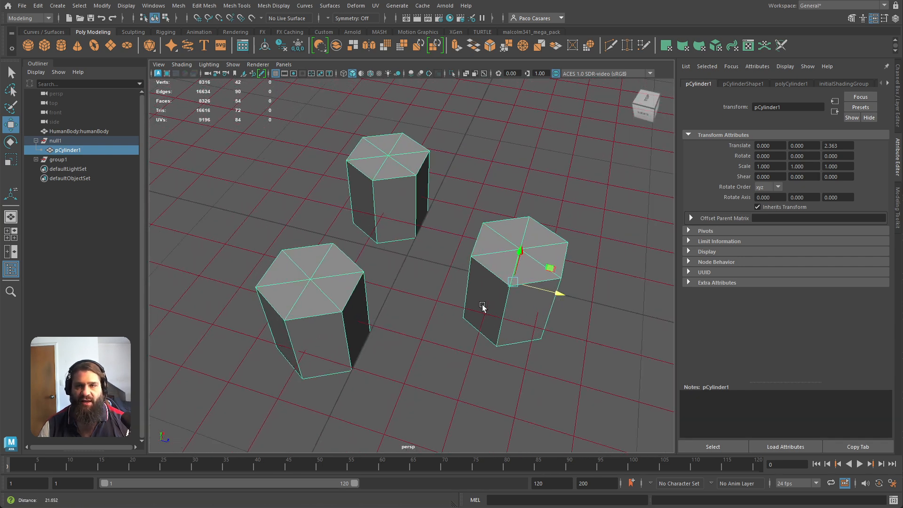
{"action": "left_click", "coordinate": [572, 340]}
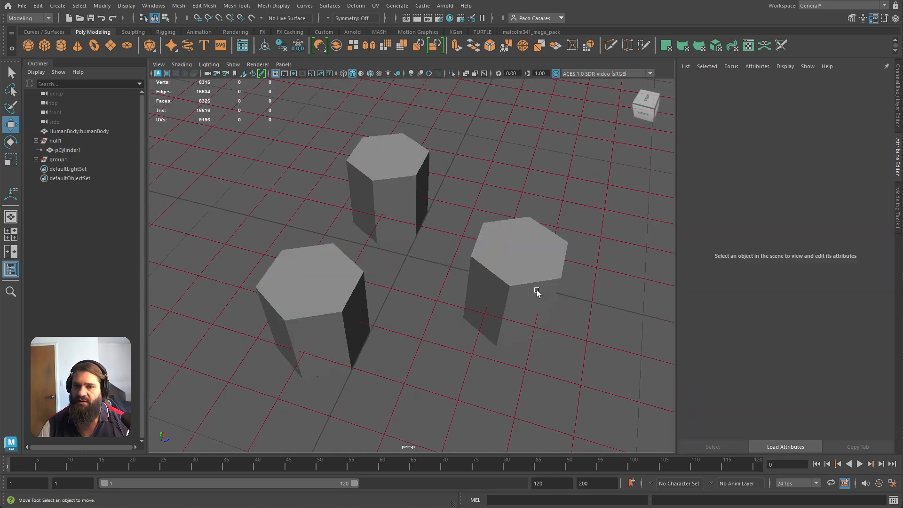
{"action": "left_click", "coordinate": [536, 294]}
{"action": "left_click_drag", "start_coordinate": [557, 295], "coordinate": [579, 303]}
{"action": "key", "text": "e"}
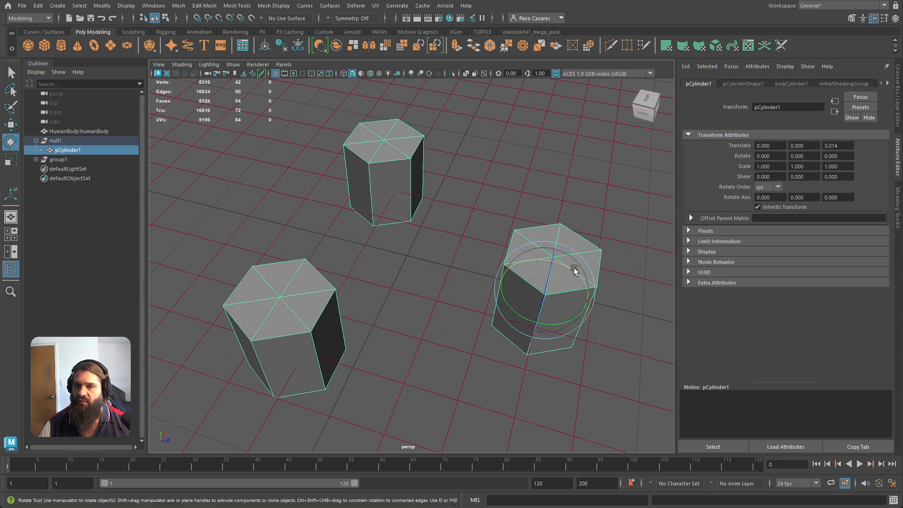
{"action": "left_click_drag", "start_coordinate": [574, 268], "coordinate": [466, 333]}
{"action": "key", "text": "ctrl+z"}
{"action": "left_click_drag", "start_coordinate": [534, 256], "coordinate": [397, 369], "text": "alt"}
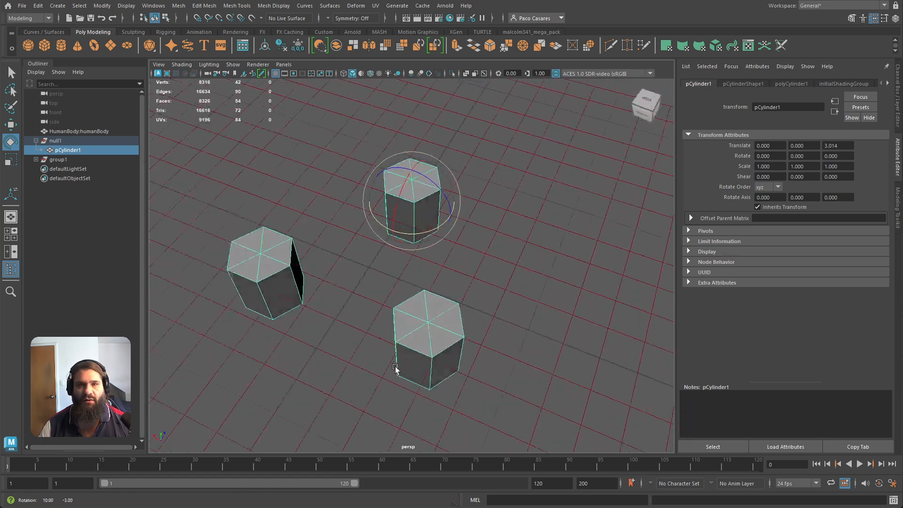
- Move pCylinder1 inward along Z to about 1.153 so the corners of the three instanced hexagons meet
{"action": "right_click_drag", "start_coordinate": [397, 369], "coordinate": [437, 327], "text": "alt"}
{"action": "left_click_drag", "start_coordinate": [437, 326], "coordinate": [465, 306], "text": "alt"}
{"action": "key", "text": "w"}
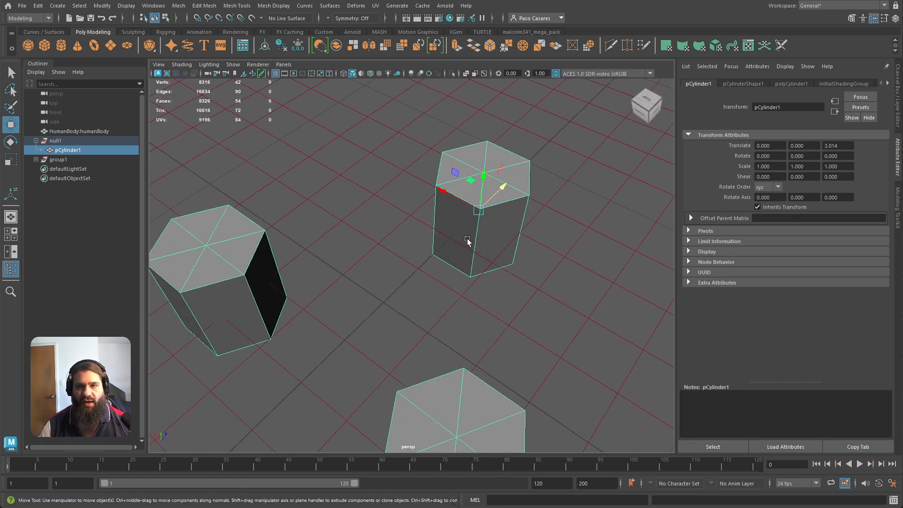
{"action": "left_click_drag", "start_coordinate": [500, 186], "coordinate": [447, 282]}
{"action": "scroll", "coordinate": [444, 286], "scroll_direction": "up", "scroll_amount": 5}
{"action": "middle_click_drag", "start_coordinate": [432, 308], "coordinate": [481, 286], "text": "alt"}
{"action": "scroll", "coordinate": [481, 318], "scroll_direction": "up", "scroll_amount": 5}
{"action": "left_click_drag", "start_coordinate": [482, 318], "coordinate": [467, 343], "text": "alt"}
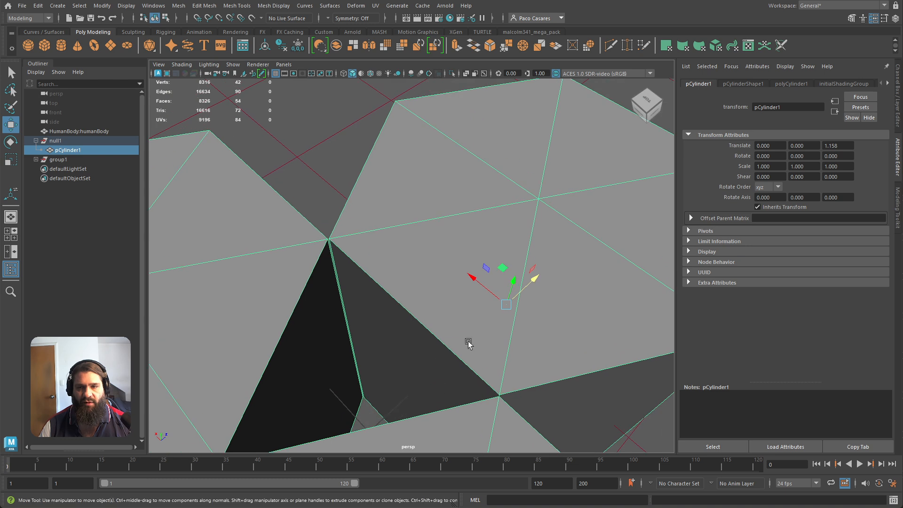
{"action": "left_click_drag", "start_coordinate": [532, 280], "coordinate": [534, 281]}
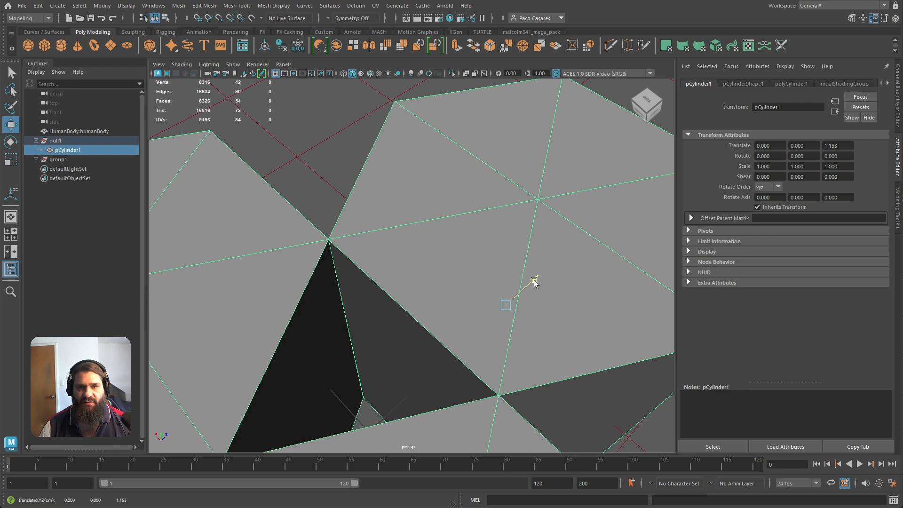
- Delete the inner side face of pCylinder1 that borders the triangular gap between the three cylinders
{"action": "scroll", "coordinate": [478, 321], "scroll_direction": "down", "scroll_amount": 6}
{"action": "left_click_drag", "start_coordinate": [477, 322], "coordinate": [497, 338], "text": "alt"}
{"action": "middle_click_drag", "start_coordinate": [497, 338], "coordinate": [415, 361], "text": "alt"}
{"action": "scroll", "coordinate": [415, 366], "scroll_direction": "up", "scroll_amount": 1}
{"action": "left_click_drag", "start_coordinate": [415, 361], "coordinate": [431, 385], "text": "alt"}
{"action": "scroll", "coordinate": [415, 366], "scroll_direction": "up", "scroll_amount": 4}
{"action": "middle_click_drag", "start_coordinate": [431, 386], "coordinate": [419, 318], "text": "alt"}
{"action": "right_click_drag", "start_coordinate": [393, 262], "coordinate": [393, 288]}
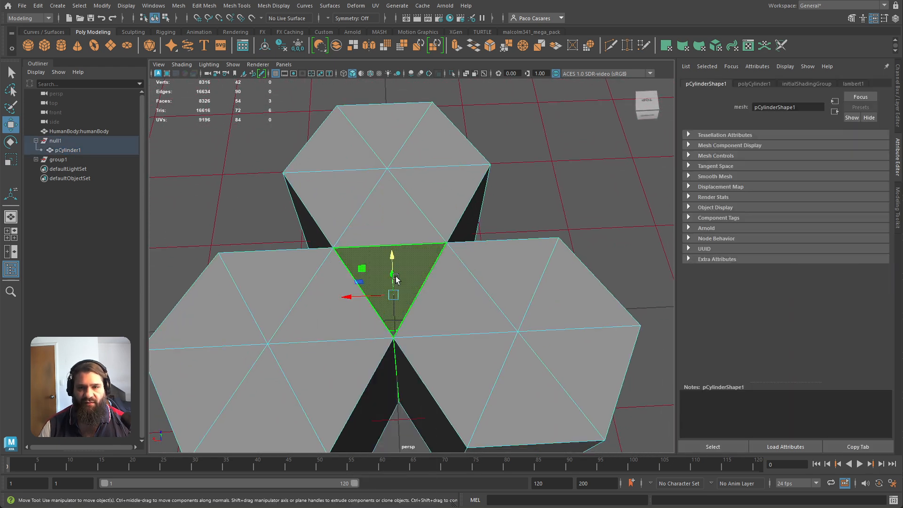
{"action": "key", "text": "Delete"}
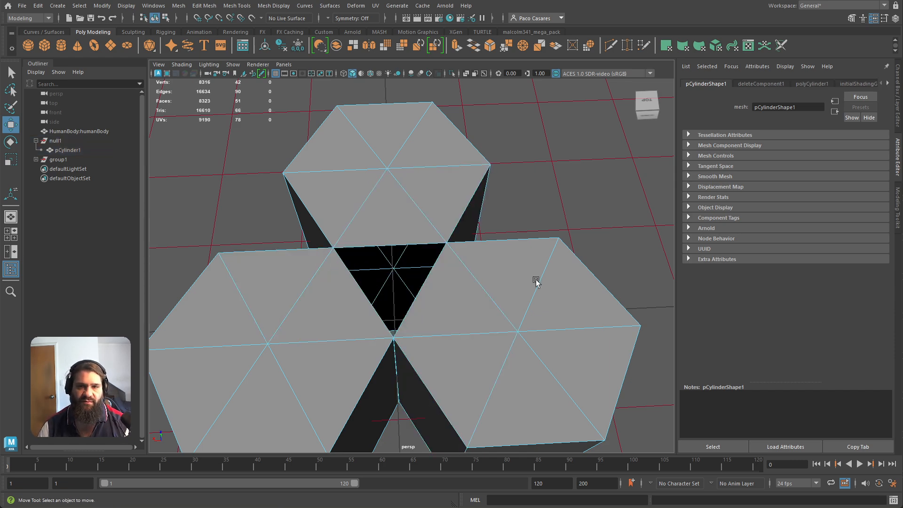
- Check the cylinders from below and delete group1 with its two instanced copies
{"action": "left_click_drag", "start_coordinate": [537, 281], "coordinate": [439, 315], "text": "alt"}
{"action": "middle_click_drag", "start_coordinate": [439, 315], "coordinate": [456, 400], "text": "alt"}
{"action": "left_click_drag", "start_coordinate": [457, 402], "coordinate": [428, 289], "text": "alt"}
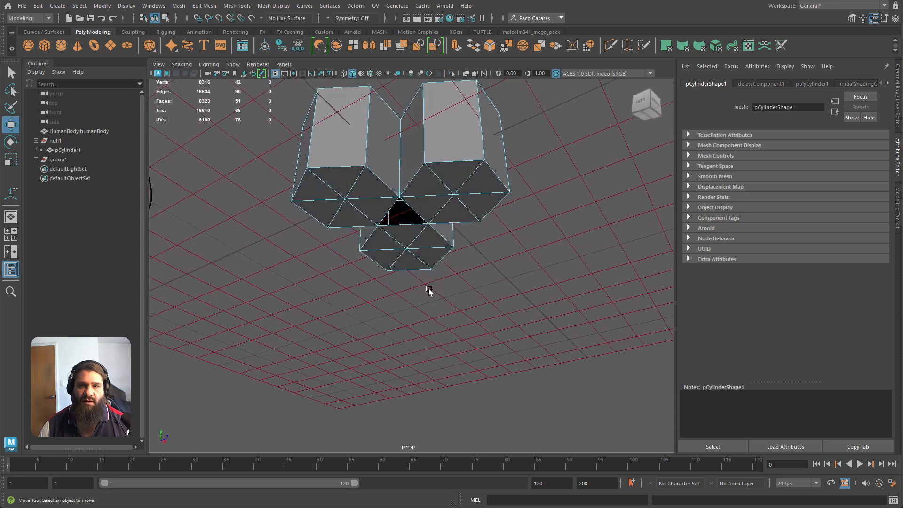
{"action": "middle_click_drag", "start_coordinate": [428, 289], "coordinate": [472, 367], "text": "alt"}
{"action": "scroll", "coordinate": [472, 368], "scroll_direction": "up", "scroll_amount": 6}
{"action": "scroll", "coordinate": [448, 301], "scroll_direction": "down", "scroll_amount": 3}
{"action": "left_click_drag", "start_coordinate": [489, 288], "coordinate": [499, 306], "text": "alt"}
{"action": "left_click", "coordinate": [57, 159]}
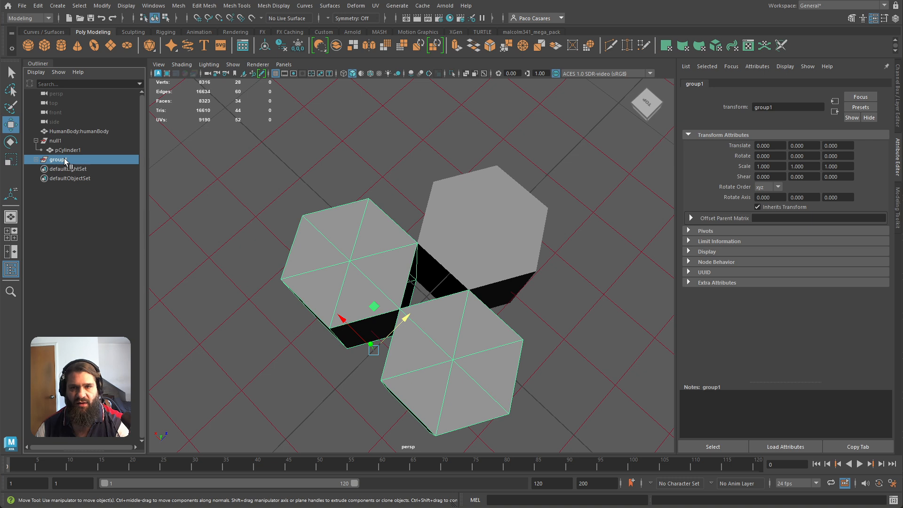
{"action": "key", "text": "Delete"}
- Select pCylinder1 and snap its pivot to the centre of the grid
{"action": "left_click", "coordinate": [498, 236]}
{"action": "scroll", "coordinate": [480, 277], "scroll_direction": "up", "scroll_amount": 3}
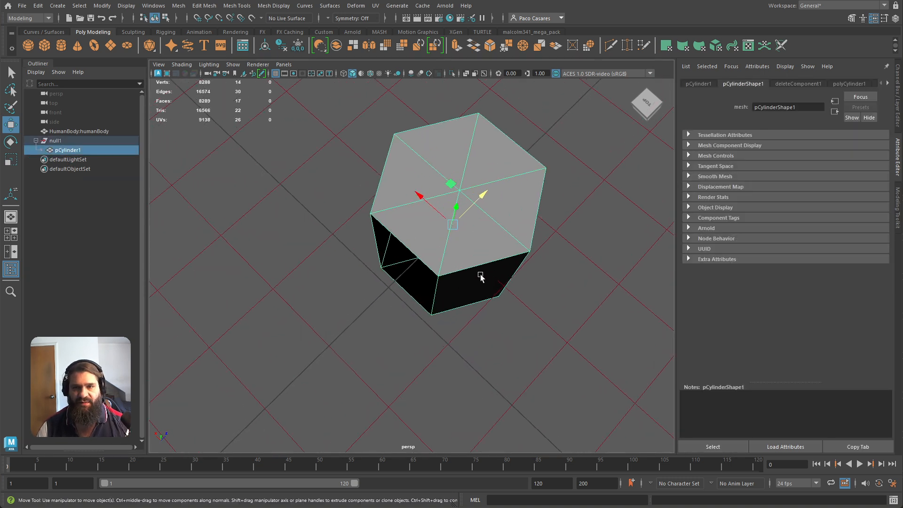
{"action": "key", "text": "d"}
{"action": "key", "text": "v"}
{"action": "left_click_drag", "start_coordinate": [452, 224], "coordinate": [453, 228]}
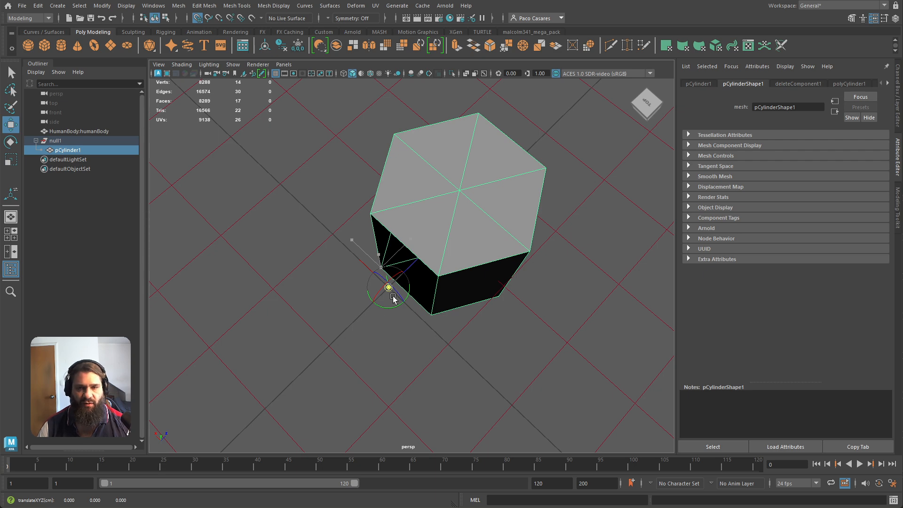
{"action": "left_click_drag", "start_coordinate": [490, 316], "coordinate": [384, 314], "text": "alt"}
{"action": "key", "text": "e"}
- Duplicate pCylinder1 with Duplicate Special as 2 copies grouped under World, rotated 120 degrees around Y
{"action": "left_click", "coordinate": [38, 6]}
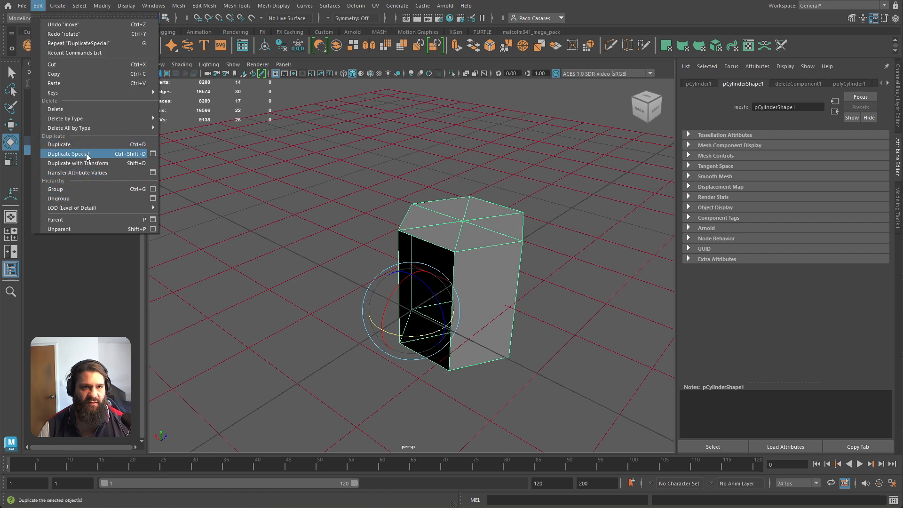
{"action": "left_click", "coordinate": [153, 154]}
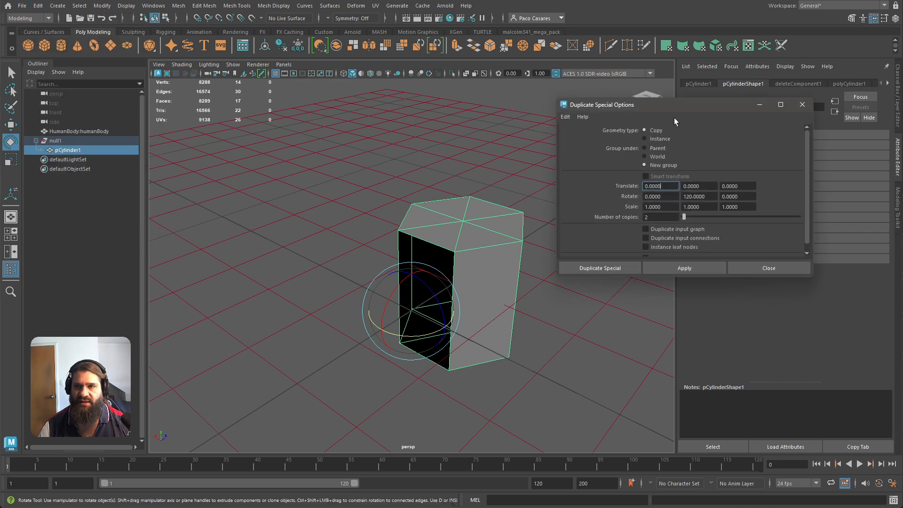
{"action": "left_click_drag", "start_coordinate": [677, 110], "coordinate": [625, 107]}
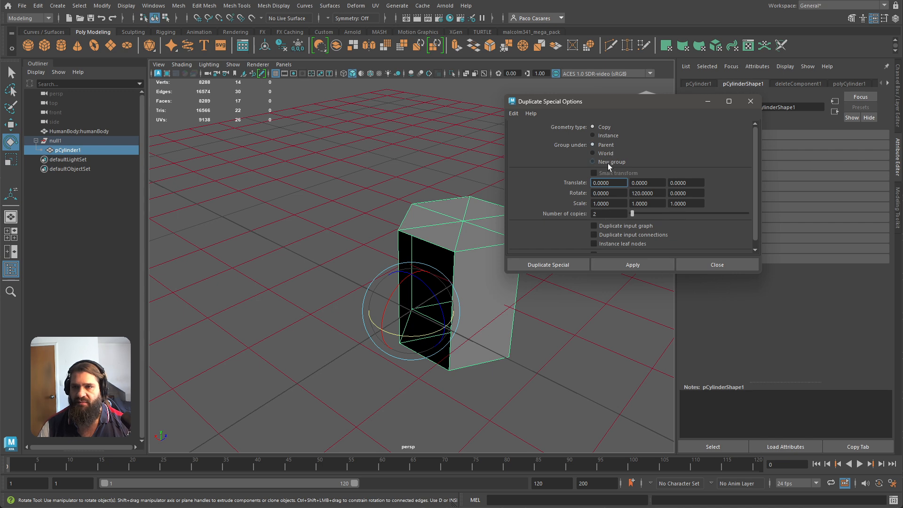
{"action": "left_click", "coordinate": [634, 265]}
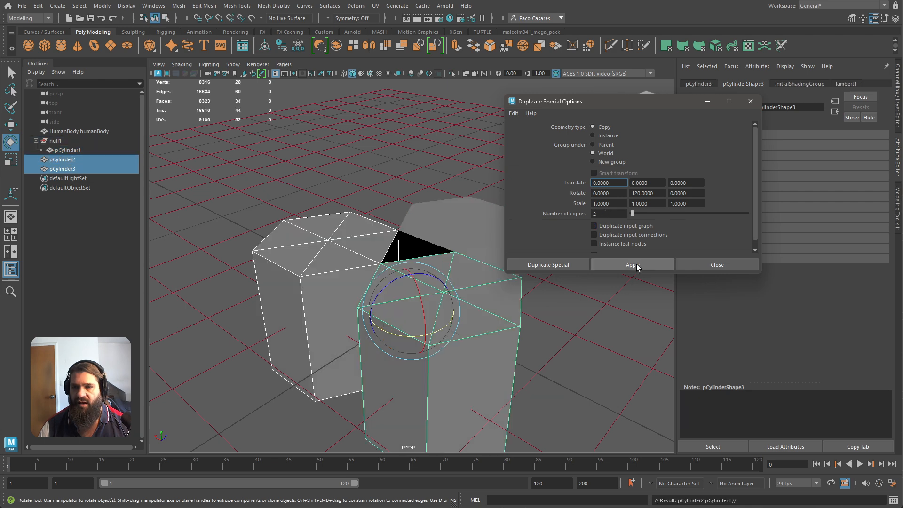
- Select pCylinder1, pCylinder2 and pCylinder3 together and close the Duplicate Special options
{"action": "left_click_drag", "start_coordinate": [567, 306], "coordinate": [487, 306], "text": "alt"}
{"action": "left_click_drag", "start_coordinate": [352, 200], "coordinate": [494, 315]}
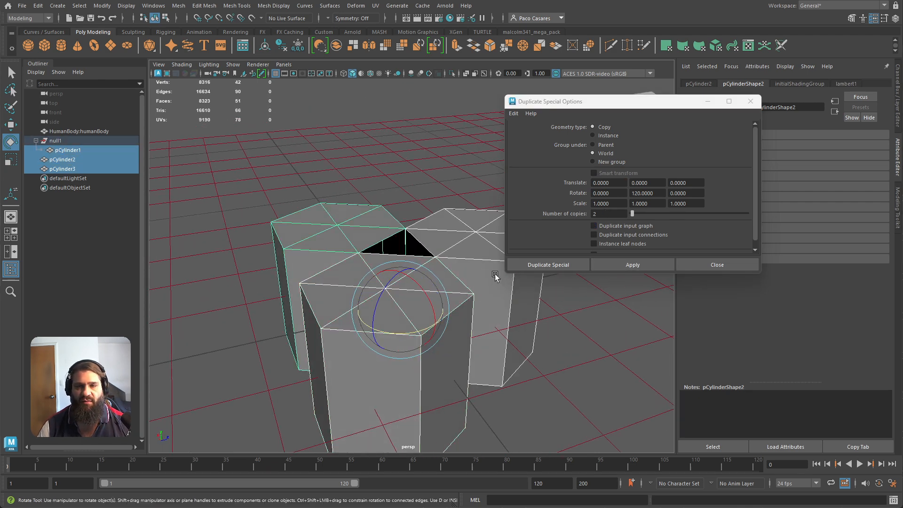
{"action": "left_click_drag", "start_coordinate": [495, 276], "coordinate": [442, 312], "text": "alt"}
{"action": "middle_click_drag", "start_coordinate": [460, 325], "coordinate": [466, 308], "text": "alt"}
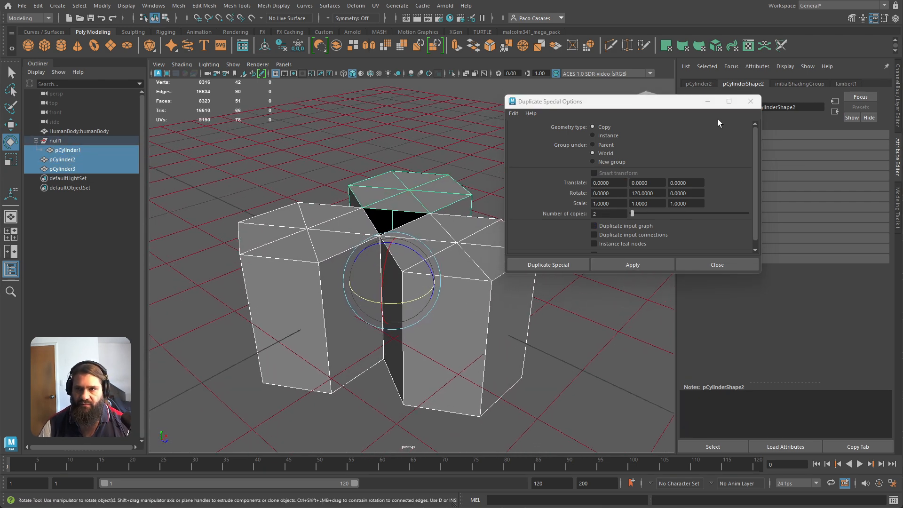
{"action": "left_click", "coordinate": [751, 104]}
{"action": "middle_click_drag", "start_coordinate": [517, 254], "coordinate": [540, 247], "text": "alt"}
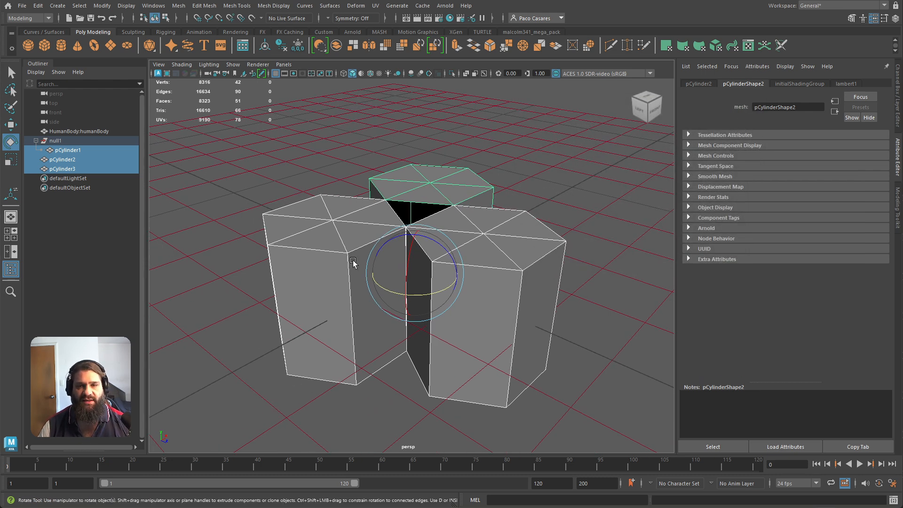
{"action": "left_click_drag", "start_coordinate": [504, 379], "coordinate": [439, 401], "text": "alt"}
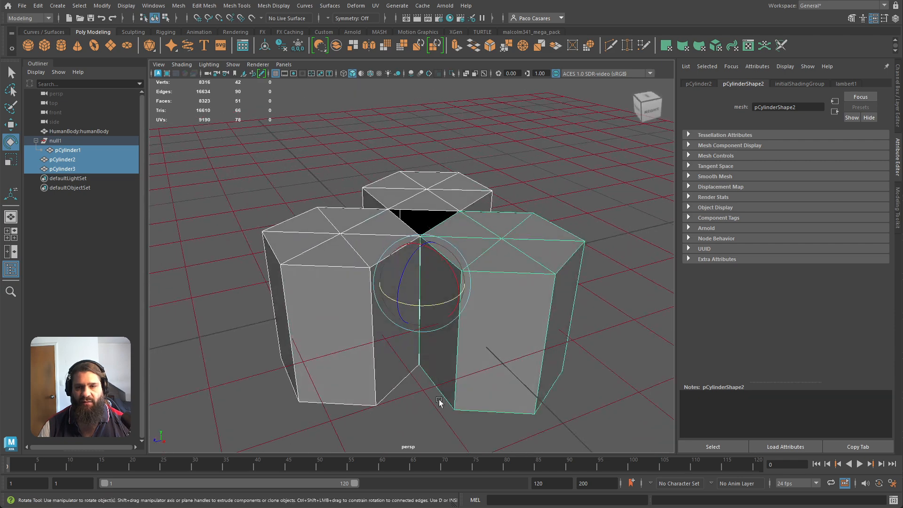
{"action": "left_click_drag", "start_coordinate": [463, 371], "coordinate": [471, 314], "text": "alt"}
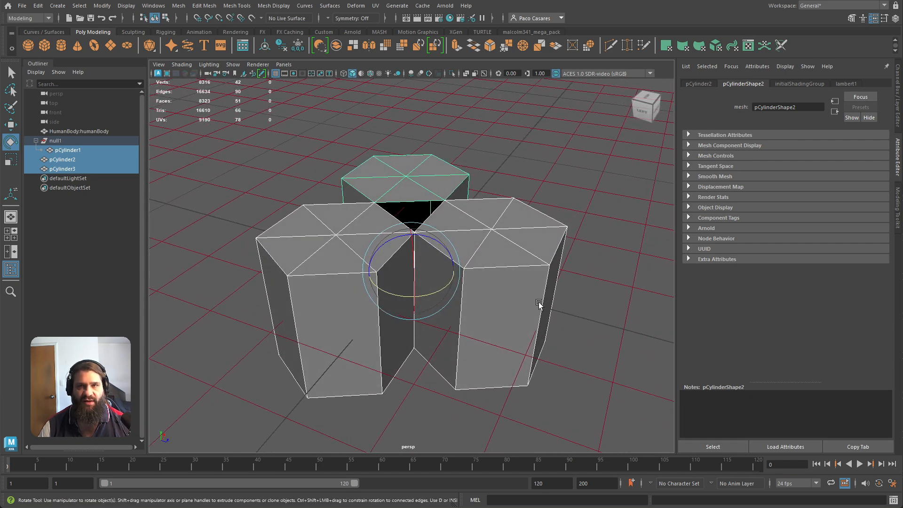
- Combine the three selected cylinders into a single mesh
{"action": "right_click_drag", "start_coordinate": [441, 199], "coordinate": [429, 355], "text": "shift"}
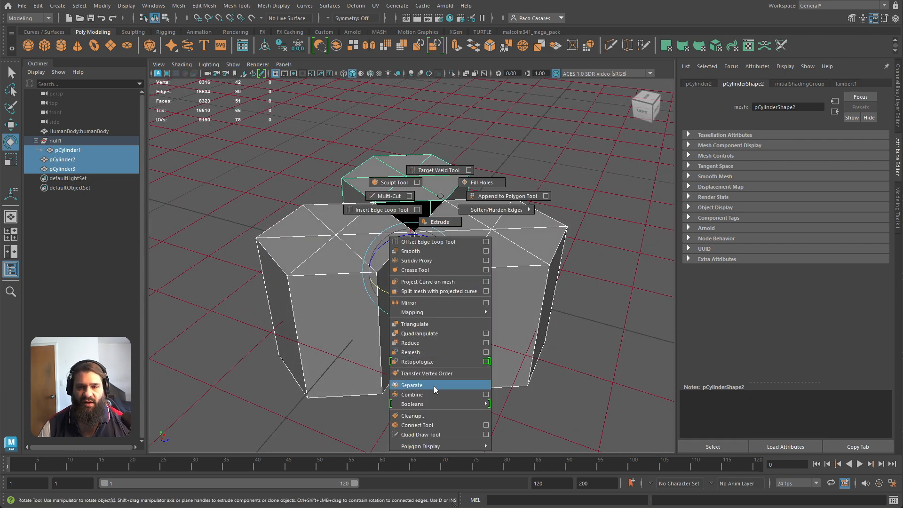
{"action": "right_click_drag", "start_coordinate": [435, 389], "coordinate": [434, 394], "text": "shift"}
{"action": "scroll", "coordinate": [475, 228], "scroll_direction": "down", "scroll_amount": 3}
- Select all vertices of the combined mesh and try to merge them with a distance threshold of 0
{"action": "right_click_drag", "start_coordinate": [445, 221], "coordinate": [409, 216]}
{"action": "right_click_drag", "start_coordinate": [487, 216], "coordinate": [414, 198], "text": "alt"}
{"action": "left_click_drag", "start_coordinate": [298, 162], "coordinate": [528, 381]}
{"action": "left_click_drag", "start_coordinate": [521, 371], "coordinate": [466, 298], "text": "alt"}
{"action": "right_click_drag", "start_coordinate": [467, 297], "coordinate": [484, 259], "text": "alt"}
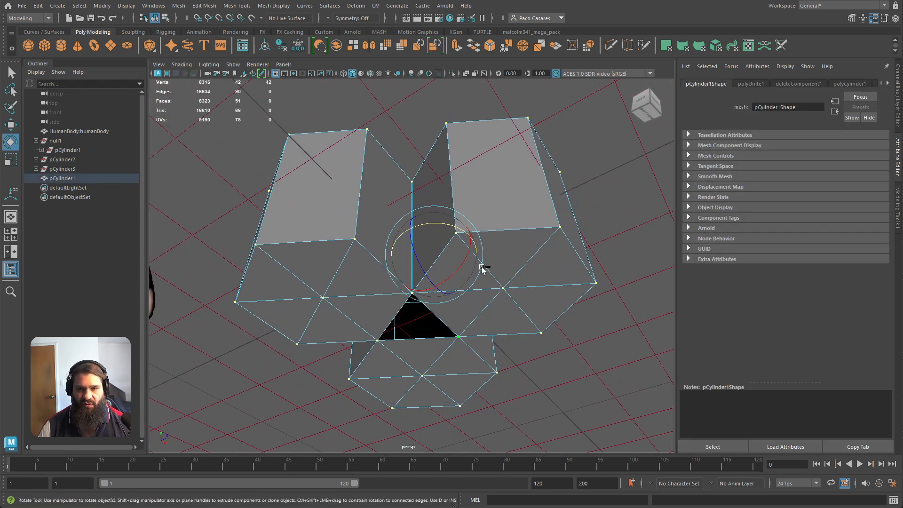
{"action": "left_click_drag", "start_coordinate": [595, 277], "coordinate": [686, 288]}
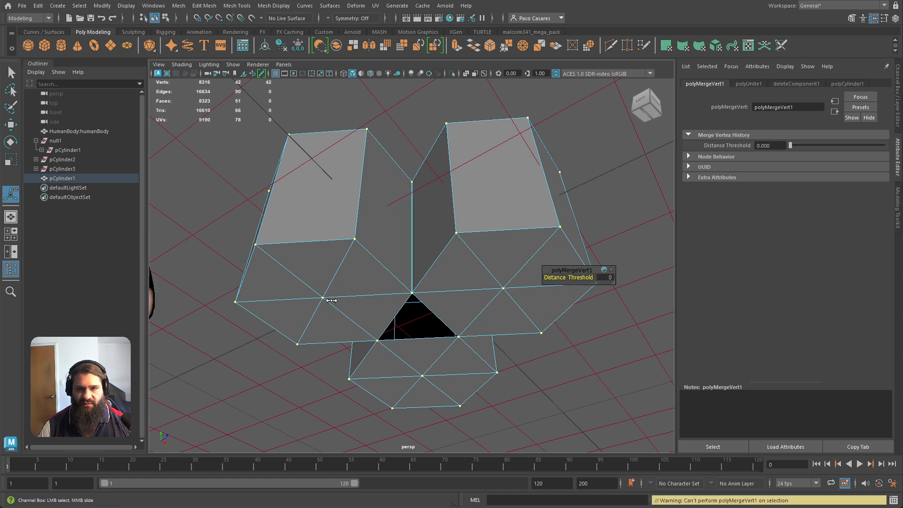
- Try moving an inner side face to test whether the cylinders are joined, and undo the moves
{"action": "left_click_drag", "start_coordinate": [415, 320], "coordinate": [421, 387], "text": "alt"}
{"action": "right_click_drag", "start_coordinate": [421, 387], "coordinate": [554, 310], "text": "alt"}
{"action": "right_click_drag", "start_coordinate": [460, 226], "coordinate": [459, 262]}
{"action": "left_click", "coordinate": [484, 284]}
{"action": "right_click_drag", "start_coordinate": [540, 319], "coordinate": [475, 312], "text": "alt"}
{"action": "key", "text": "w"}
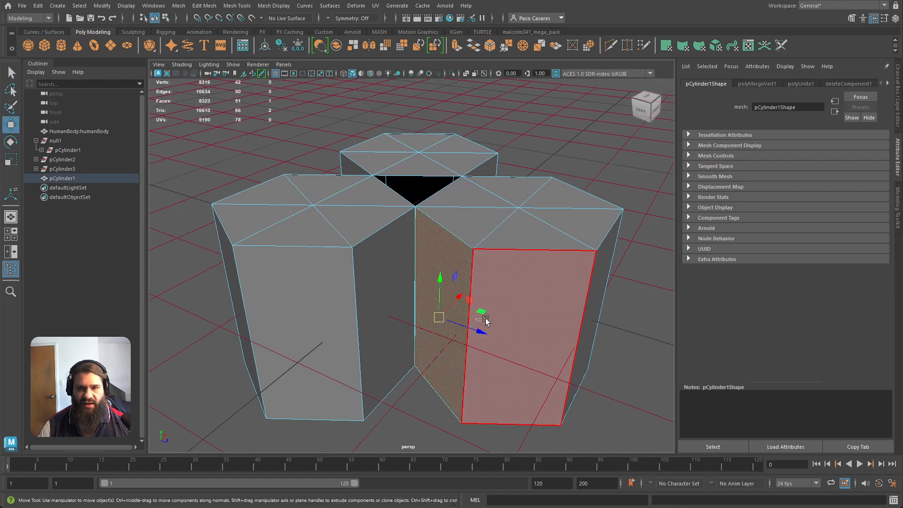
{"action": "left_click", "coordinate": [485, 318]}
{"action": "key", "text": "ctrl+z"}
{"action": "left_click_drag", "start_coordinate": [480, 312], "coordinate": [518, 250]}
{"action": "key", "text": "ctrl+z"}
- Merge the coincident top and bottom vertices at the first corner where two cylinders touch
{"action": "right_click_drag", "start_coordinate": [445, 230], "coordinate": [406, 232]}
{"action": "right_click_drag", "start_coordinate": [407, 232], "coordinate": [437, 223], "text": "alt"}
{"action": "middle_click_drag", "start_coordinate": [437, 224], "coordinate": [408, 296], "text": "alt"}
{"action": "mouse_move", "coordinate": [408, 296]}
{"action": "right_mouse_down", "text": "alt"}
{"action": "mouse_move", "coordinate": [427, 315]}
{"action": "mouse_move", "coordinate": [433, 246]}
{"action": "mouse_move", "coordinate": [395, 306]}
{"action": "right_mouse_up", "text": "alt"}
{"action": "left_click_drag", "start_coordinate": [395, 306], "coordinate": [382, 343], "text": "alt"}
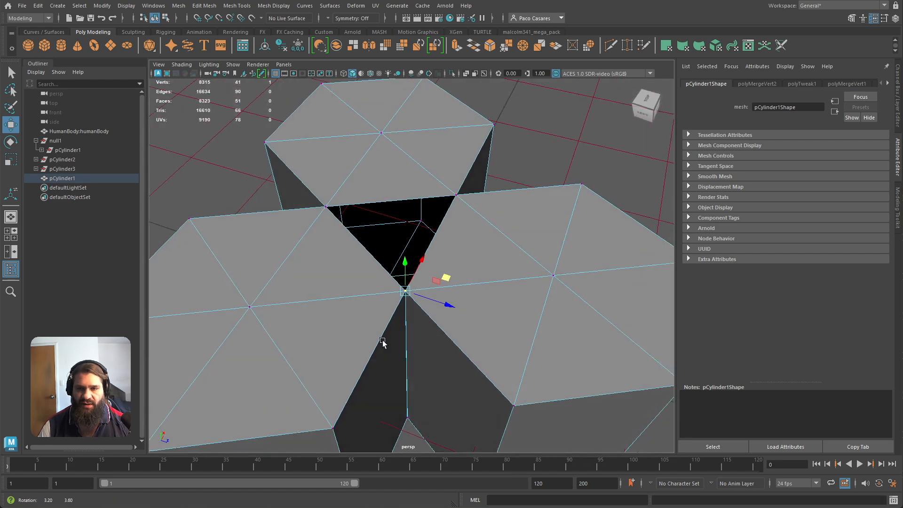
{"action": "middle_click_drag", "start_coordinate": [382, 343], "coordinate": [379, 229], "text": "alt"}
{"action": "right_click_drag", "start_coordinate": [379, 228], "coordinate": [398, 312], "text": "alt"}
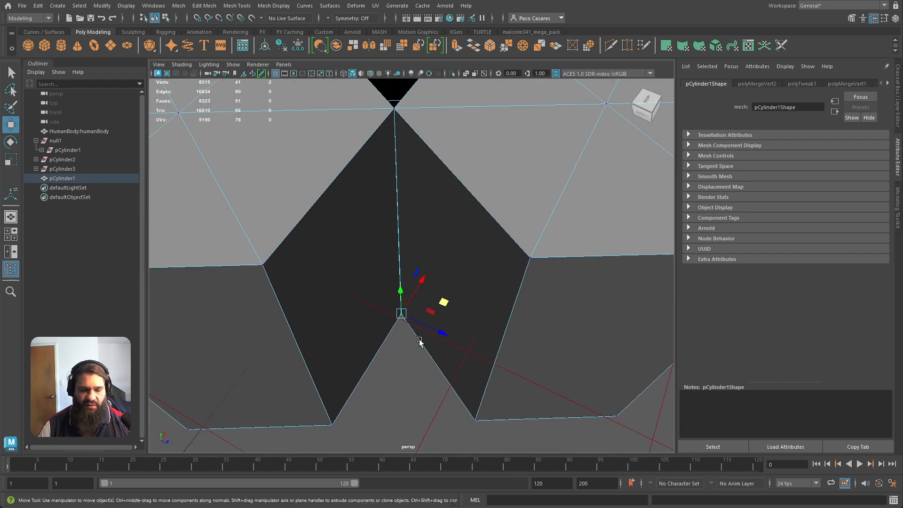
{"action": "right_click_drag", "start_coordinate": [448, 329], "coordinate": [437, 282], "text": "alt"}
- Merge the coincident vertices at the second touching corner between the cylinders, top and bottom
{"action": "left_click_drag", "start_coordinate": [459, 282], "coordinate": [303, 257], "text": "alt"}
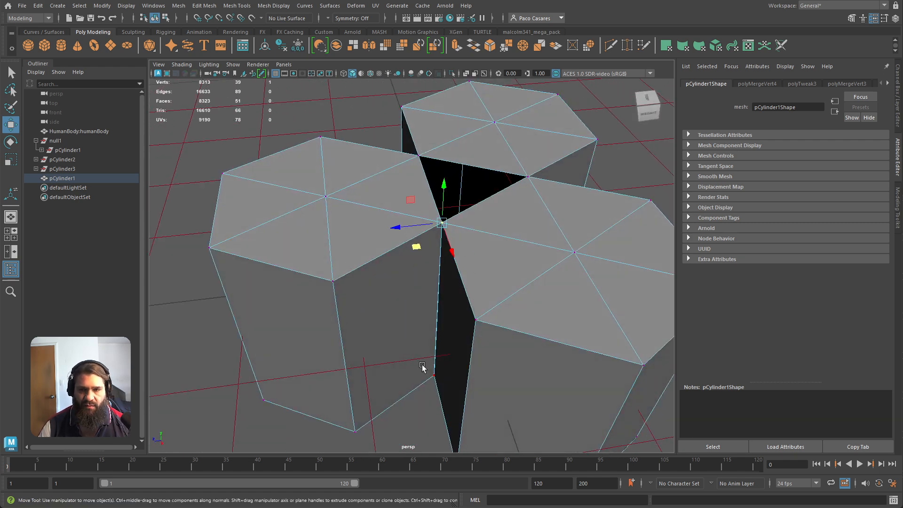
{"action": "left_click_drag", "start_coordinate": [422, 365], "coordinate": [440, 396]}
{"action": "right_click_drag", "start_coordinate": [440, 395], "coordinate": [439, 333], "text": "shift"}
- Merge the top and bottom vertex pairs at the third touching corner with a distance threshold of 0.01
{"action": "left_click_drag", "start_coordinate": [498, 364], "coordinate": [392, 281], "text": "alt"}
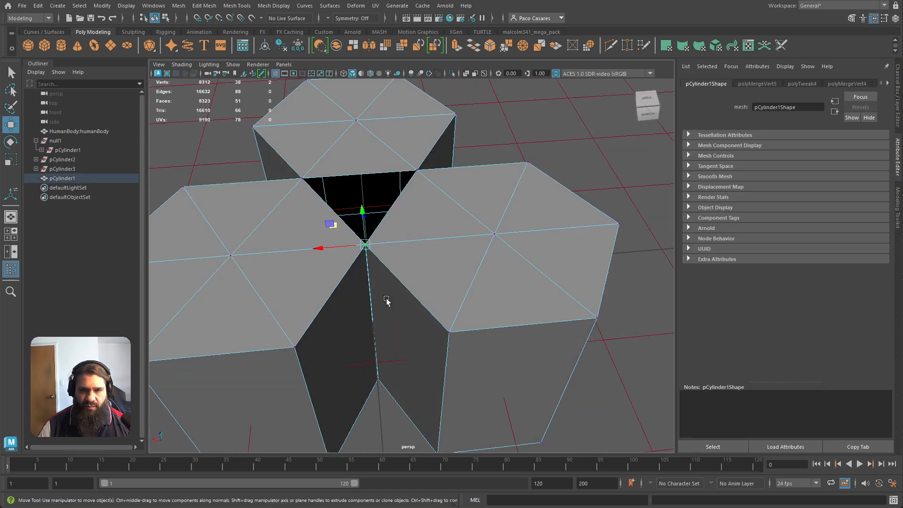
{"action": "right_click_drag", "start_coordinate": [387, 300], "coordinate": [387, 268], "text": "shift"}
{"action": "left_click_drag", "start_coordinate": [371, 374], "coordinate": [391, 399]}
{"action": "right_click_drag", "start_coordinate": [386, 380], "coordinate": [388, 352], "text": "shift"}
{"action": "scroll", "coordinate": [470, 306], "scroll_direction": "down", "scroll_amount": 5}
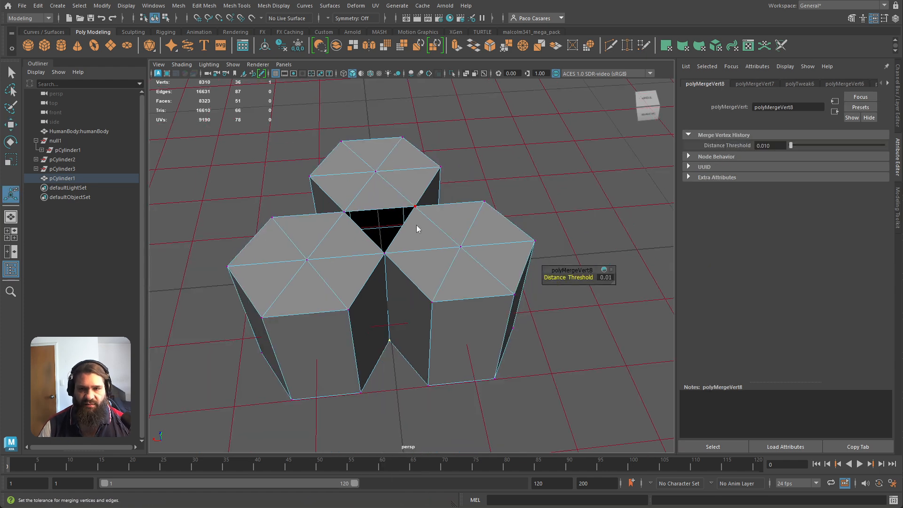
- Examine an inner side face beside a merged corner from the side and from above
{"action": "right_click_drag", "start_coordinate": [420, 229], "coordinate": [417, 202]}
{"action": "right_click_drag", "start_coordinate": [413, 254], "coordinate": [413, 257]}
{"action": "left_click", "coordinate": [428, 337]}
{"action": "key", "text": "w"}
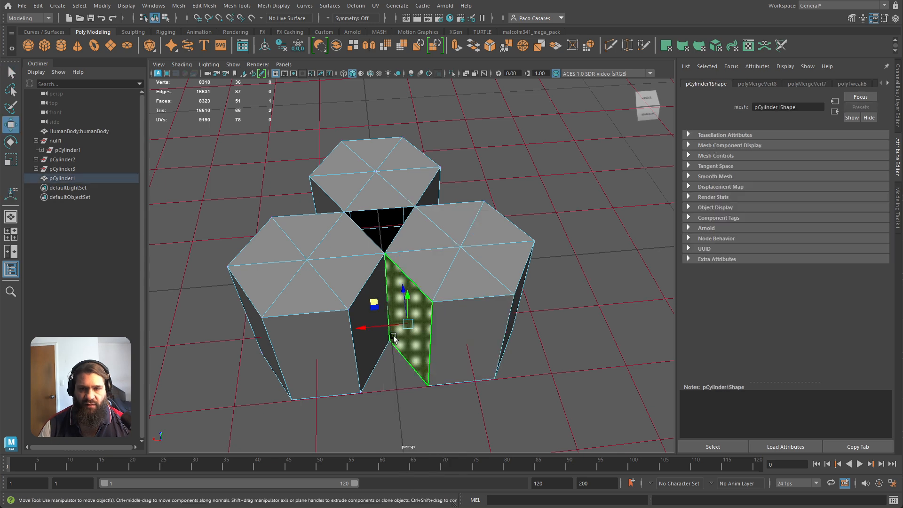
{"action": "left_click_drag", "start_coordinate": [399, 320], "coordinate": [480, 339], "text": "alt"}
{"action": "left_click", "coordinate": [451, 265]}
{"action": "middle_click_drag", "start_coordinate": [434, 314], "coordinate": [409, 303], "text": "alt"}
{"action": "scroll", "coordinate": [409, 303], "scroll_direction": "up", "scroll_amount": 3}
- Delete all the top and bottom cap faces of the three joined cylinders, leaving only the outer walls
{"action": "mouse_move", "coordinate": [325, 260]}
{"action": "right_mouse_down"}
{"action": "mouse_move", "coordinate": [319, 301]}
{"action": "mouse_move", "coordinate": [333, 273]}
{"action": "right_mouse_up"}
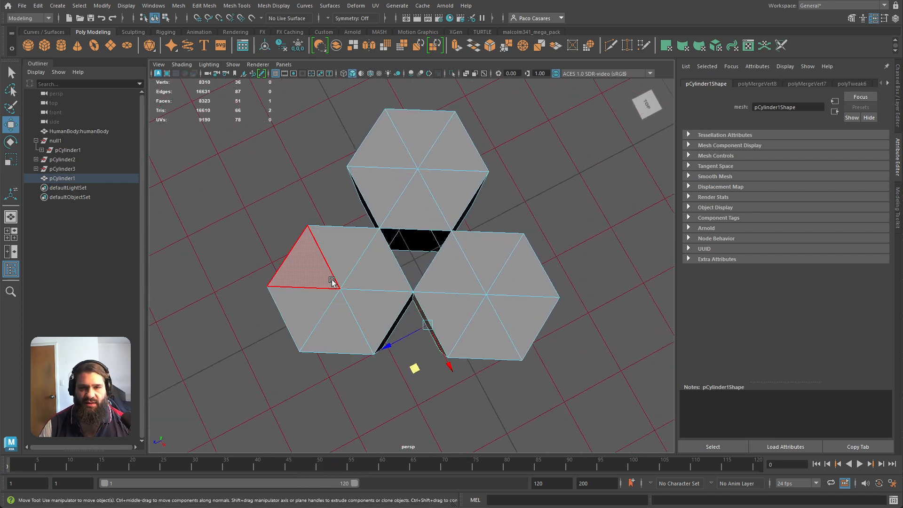
{"action": "left_click", "coordinate": [301, 261]}
{"action": "left_click", "coordinate": [486, 294], "text": "shift"}
{"action": "left_click", "coordinate": [413, 163], "text": "shift"}
{"action": "left_click_drag", "start_coordinate": [470, 215], "coordinate": [549, 134], "text": "alt"}
{"action": "scroll", "coordinate": [411, 296], "scroll_direction": "up", "scroll_amount": 3}
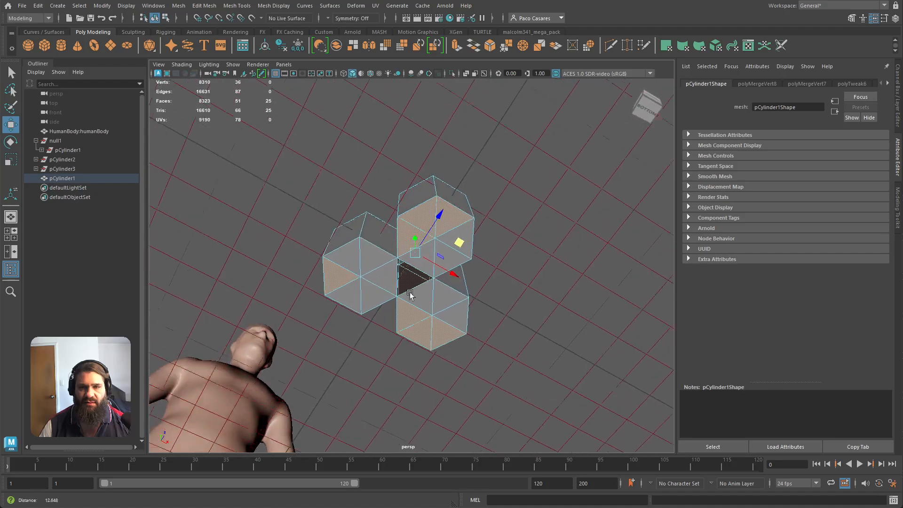
{"action": "left_click", "coordinate": [336, 268], "text": "shift"}
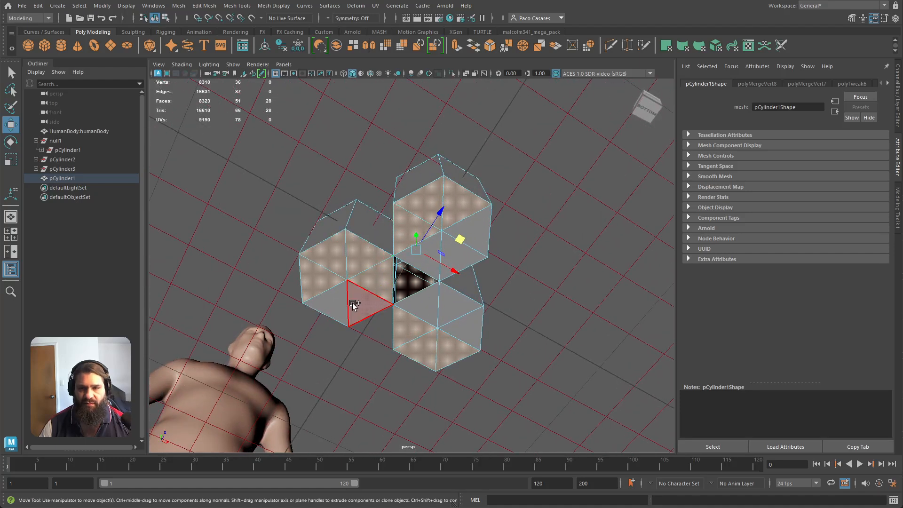
{"action": "left_click", "coordinate": [458, 331], "text": "shift"}
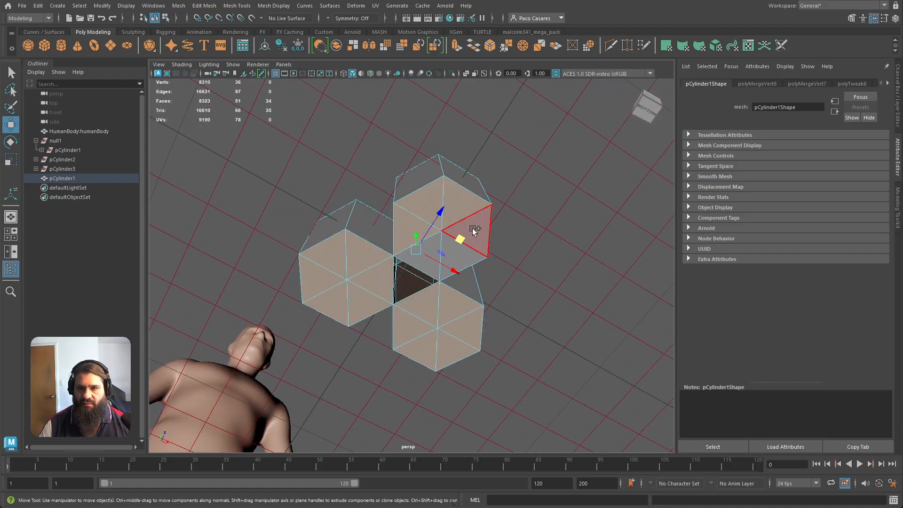
{"action": "left_click", "coordinate": [460, 236], "text": "shift"}
{"action": "left_click_drag", "start_coordinate": [458, 248], "coordinate": [338, 323], "text": "alt"}
{"action": "key", "text": "Delete"}
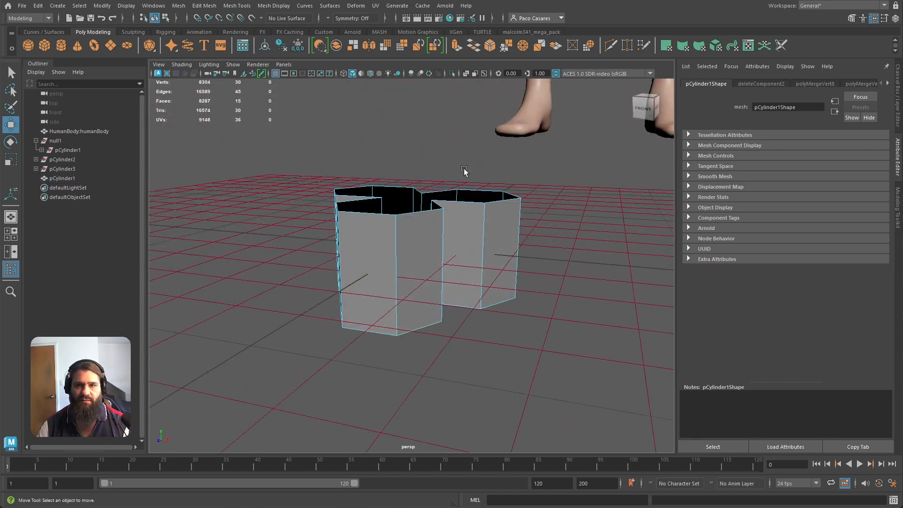
- Select the bottom border edge loop and snap it vertically up to the grid plane
{"action": "left_click_drag", "start_coordinate": [449, 250], "coordinate": [452, 317], "text": "alt"}
{"action": "middle_click_drag", "start_coordinate": [451, 316], "coordinate": [457, 376], "text": "alt"}
{"action": "right_click_drag", "start_coordinate": [456, 376], "coordinate": [460, 379], "text": "alt"}
{"action": "left_click_drag", "start_coordinate": [460, 378], "coordinate": [397, 348], "text": "alt"}
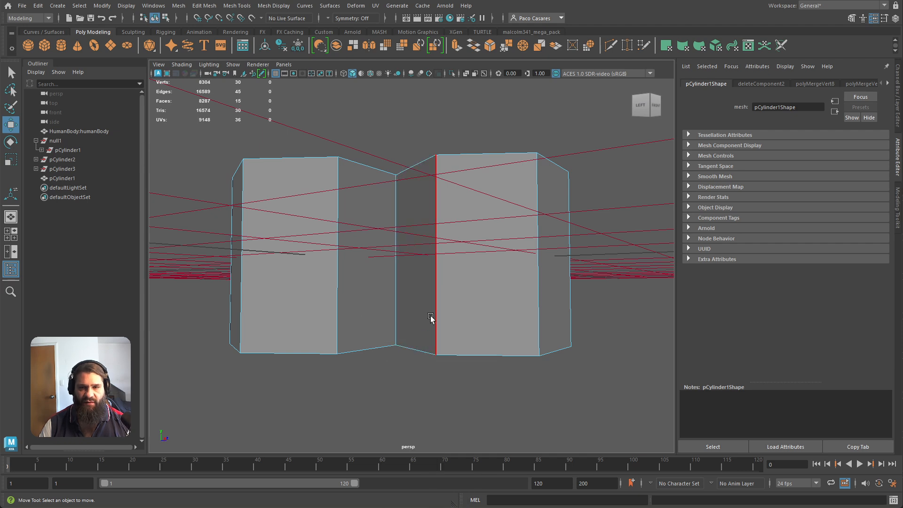
{"action": "double_click", "coordinate": [417, 348]}
{"action": "left_click_drag", "start_coordinate": [458, 352], "coordinate": [459, 340], "text": "alt"}
{"action": "key", "text": "x"}
{"action": "left_click_drag", "start_coordinate": [419, 309], "coordinate": [413, 291]}
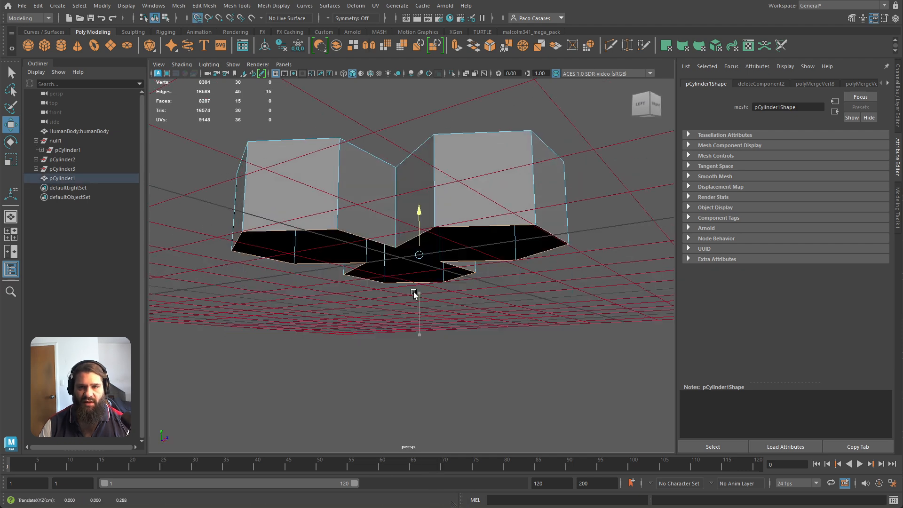
- Bevel the three vertical edges at the inner corners with a fraction of 0.15 and 2 segments
{"action": "left_click_drag", "start_coordinate": [442, 244], "coordinate": [400, 245], "text": "alt"}
{"action": "left_click_drag", "start_coordinate": [352, 321], "coordinate": [332, 275], "text": "alt"}
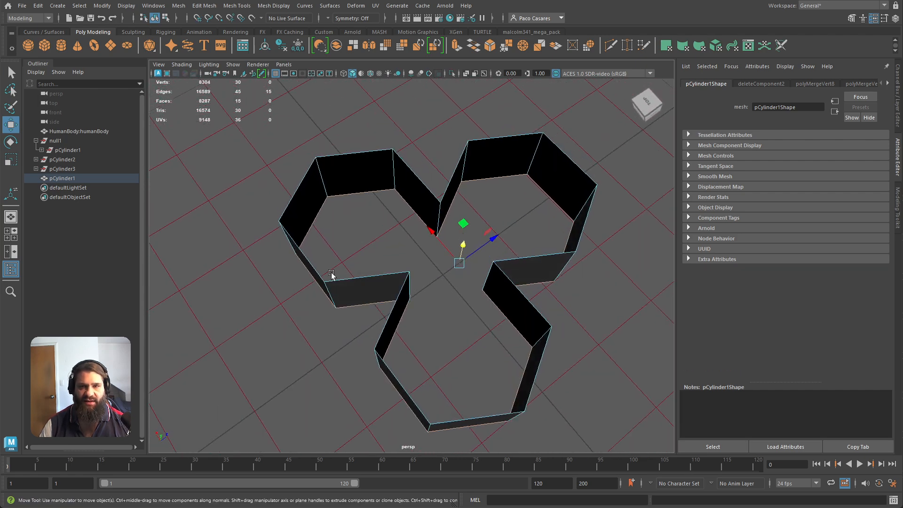
{"action": "left_click_drag", "start_coordinate": [466, 308], "coordinate": [416, 268], "text": "alt"}
{"action": "right_click_drag", "start_coordinate": [416, 268], "coordinate": [420, 290], "text": "alt"}
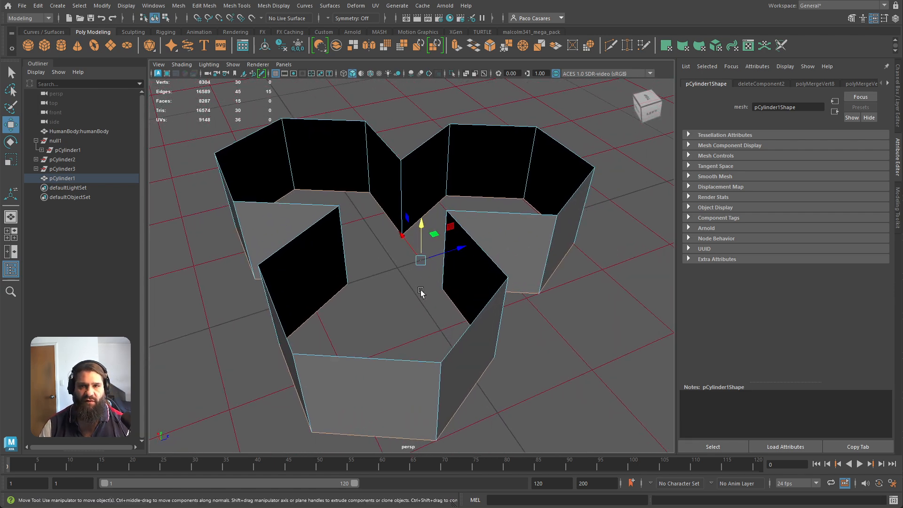
{"action": "right_click_drag", "start_coordinate": [411, 189], "coordinate": [412, 165]}
{"action": "left_click", "coordinate": [399, 184]}
{"action": "left_click", "coordinate": [444, 261], "text": "shift"}
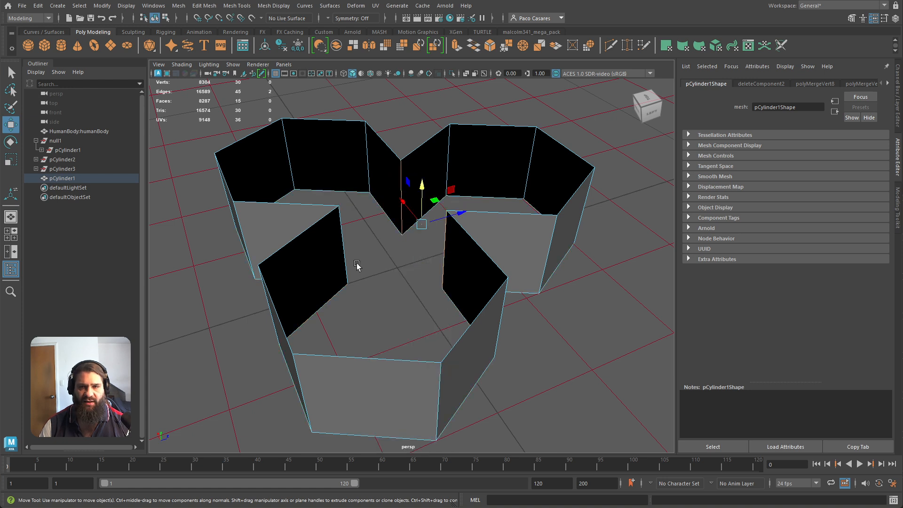
{"action": "left_click", "coordinate": [347, 263], "text": "shift"}
{"action": "mouse_move", "coordinate": [449, 270]}
{"action": "right_mouse_down", "text": "shift"}
{"action": "mouse_move", "coordinate": [502, 288]}
{"action": "mouse_move", "coordinate": [433, 263]}
{"action": "mouse_move", "coordinate": [467, 268]}
{"action": "right_mouse_up", "text": "shift"}
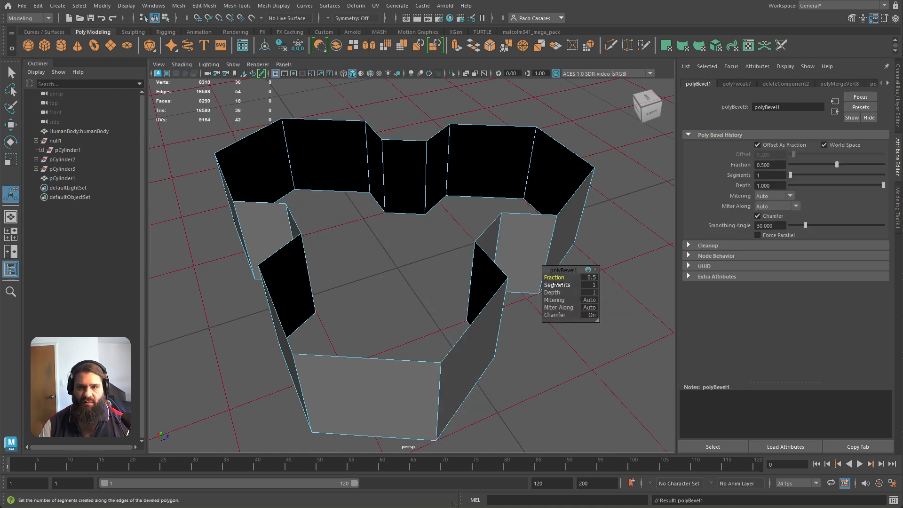
{"action": "mouse_move", "coordinate": [552, 285]}
{"action": "left_mouse_down"}
{"action": "mouse_move", "coordinate": [562, 287]}
{"action": "mouse_move", "coordinate": [542, 283]}
{"action": "left_mouse_up"}
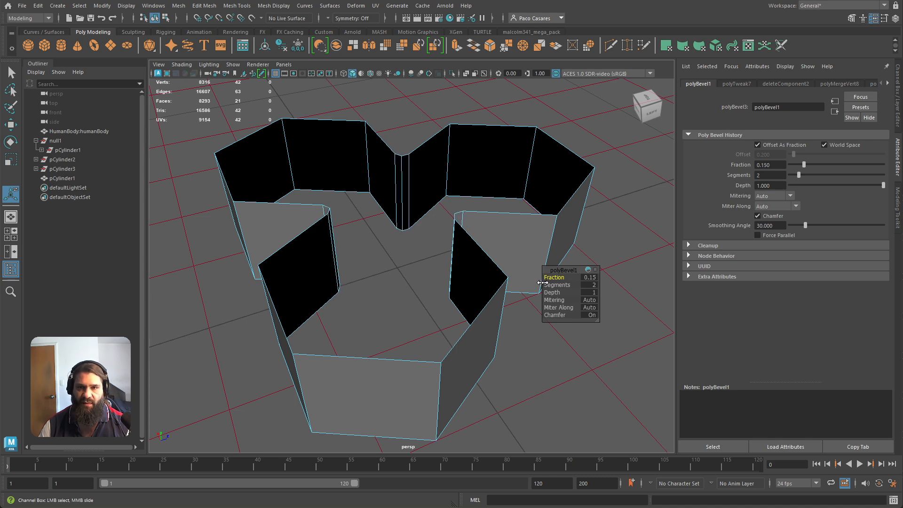
- Smooth the whole pCylinder1 mesh with 1 division
{"action": "right_click_drag", "start_coordinate": [547, 215], "coordinate": [544, 375]}
{"action": "left_click", "coordinate": [566, 200]}
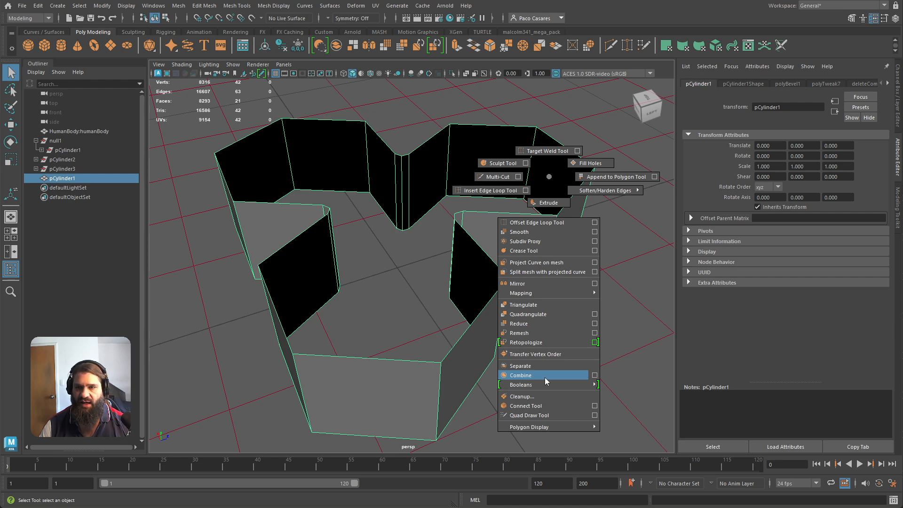
{"action": "left_click", "coordinate": [536, 232]}
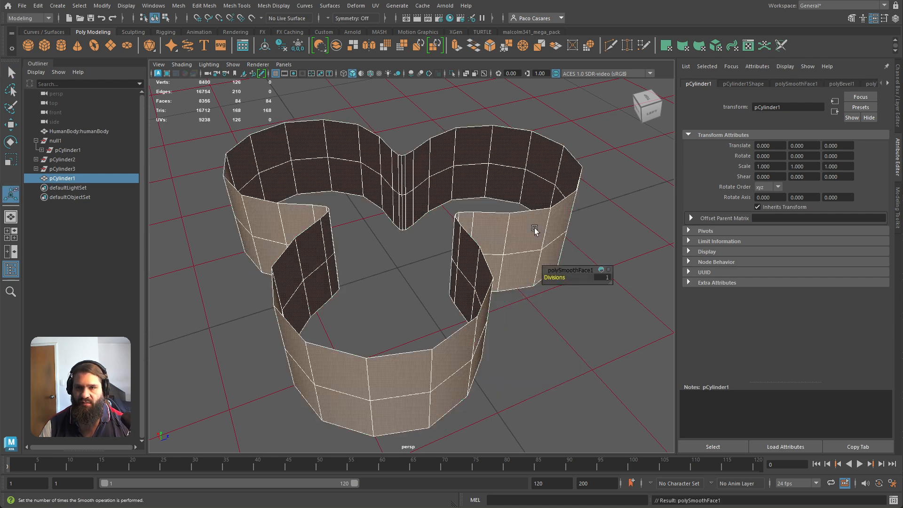
{"action": "left_click_drag", "start_coordinate": [558, 278], "coordinate": [424, 283]}
- Delete the horizontal edge loop around the middle of the smoothed wall
{"action": "right_click_drag", "start_coordinate": [461, 252], "coordinate": [464, 231]}
{"action": "double_click", "coordinate": [449, 276]}
{"action": "key", "text": "ctrl+Delete"}
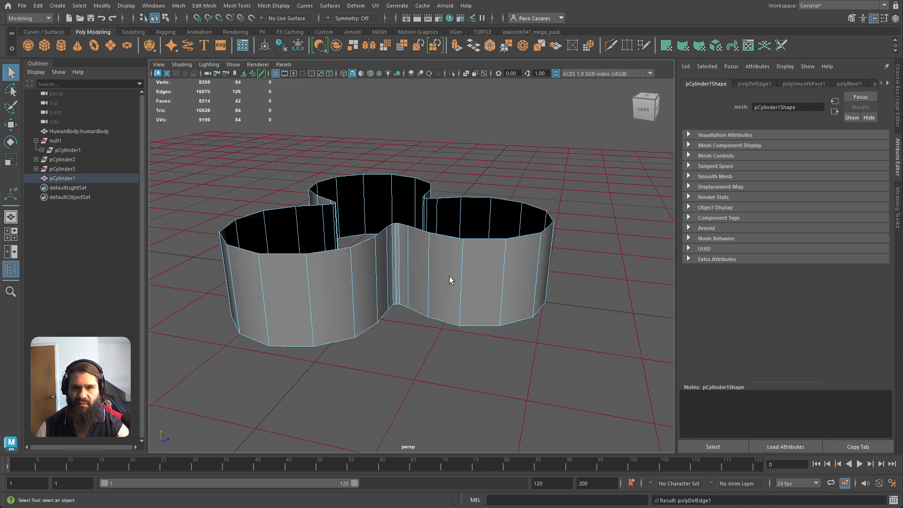
- Select the top border edge loop and lower it to make the wall a shallow ring
{"action": "left_click_drag", "start_coordinate": [398, 317], "coordinate": [421, 248], "text": "alt"}
{"action": "double_click", "coordinate": [417, 225]}
{"action": "key", "text": "w"}
{"action": "left_click_drag", "start_coordinate": [439, 291], "coordinate": [431, 318], "text": "alt"}
{"action": "scroll", "coordinate": [409, 337], "scroll_direction": "up", "scroll_amount": 5}
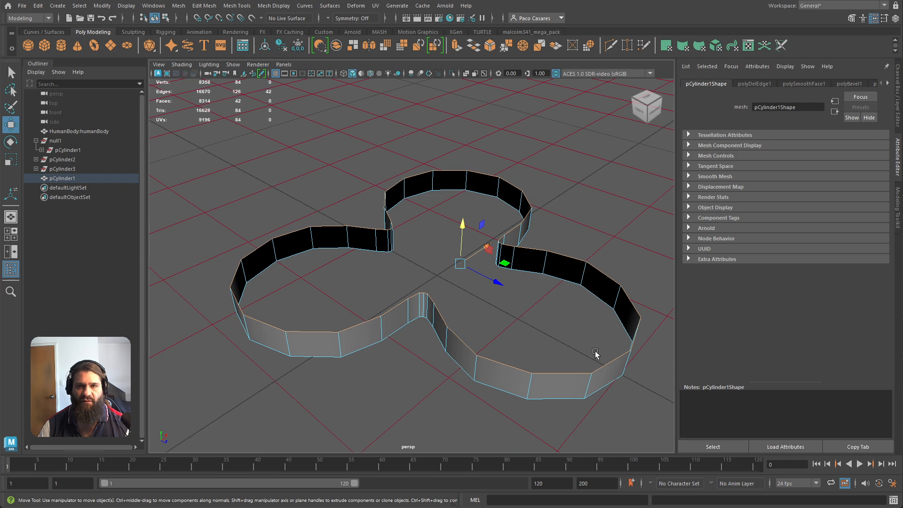
{"action": "left_click_drag", "start_coordinate": [344, 272], "coordinate": [324, 282], "text": "alt"}
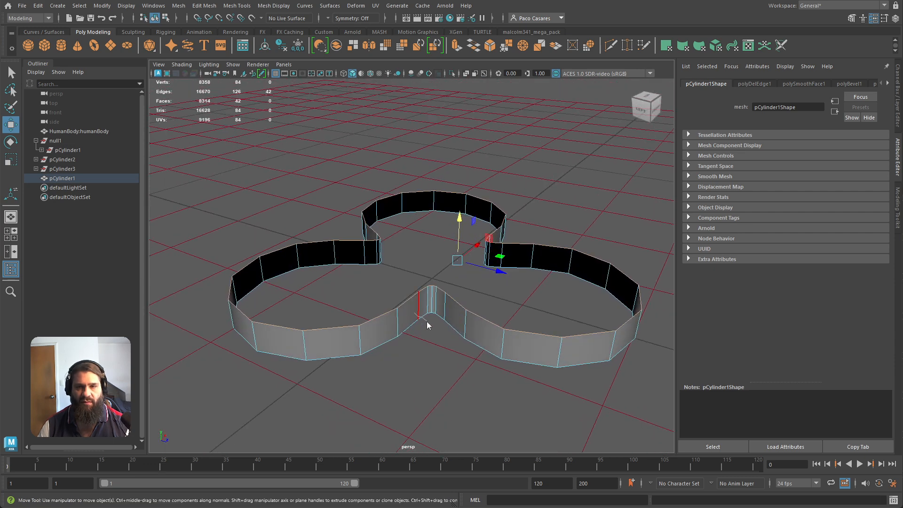
- Select the bottom border edge loop of the ring, lying on the grid plane
{"action": "right_click", "coordinate": [432, 303]}
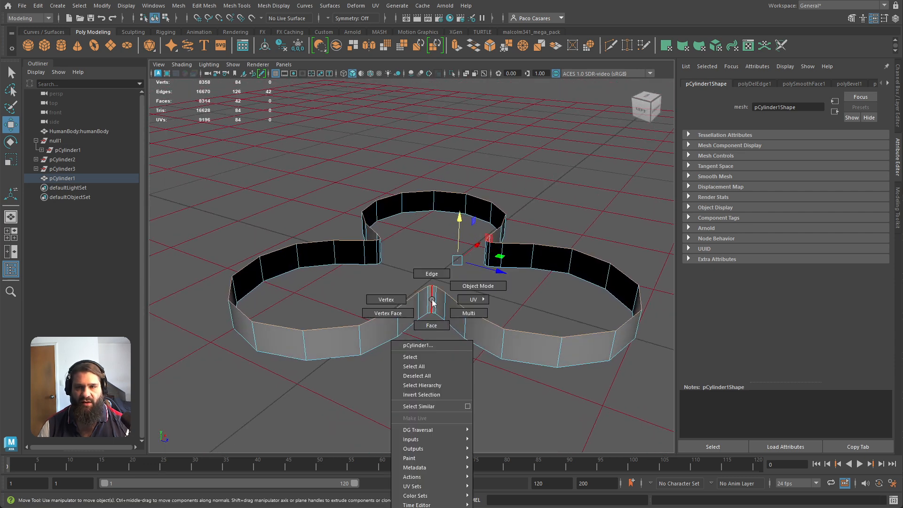
{"action": "left_click", "coordinate": [431, 274]}
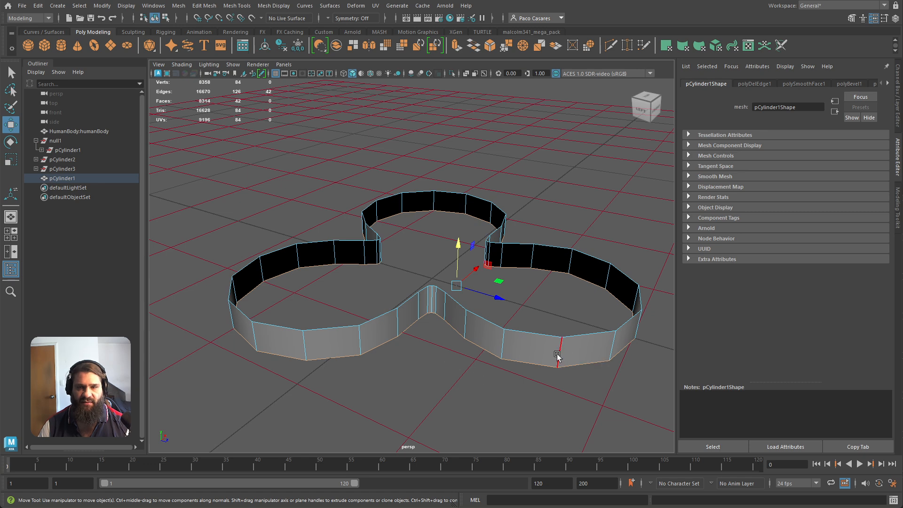
{"action": "middle_click_drag", "start_coordinate": [529, 353], "coordinate": [498, 322], "text": "alt"}
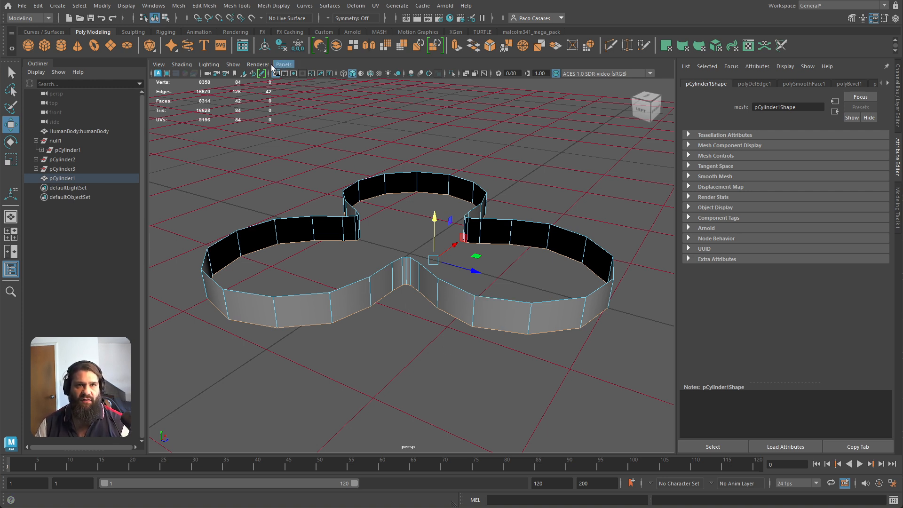
- Convert the selected edges to a curve using Best guess form and 1 Linear degree, and close the options
{"action": "left_click", "coordinate": [103, 6]}
{"action": "mouse_move", "coordinate": [120, 236]}
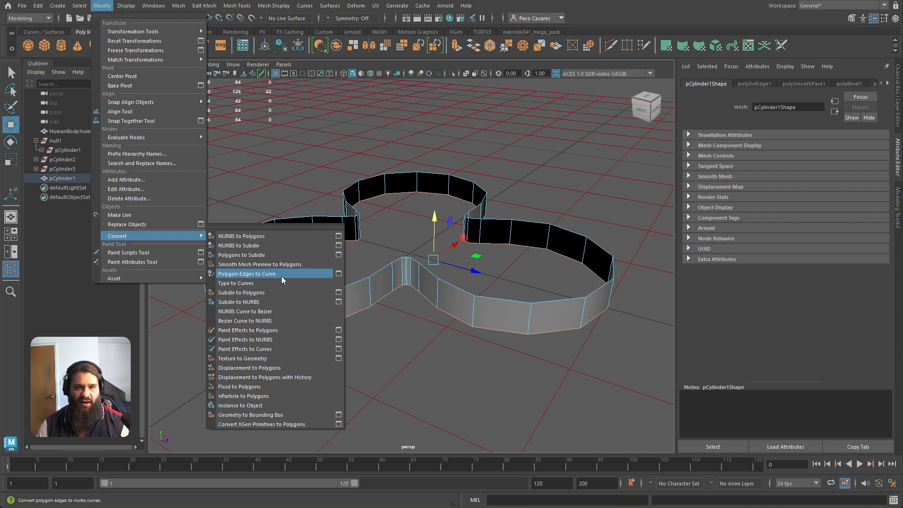
{"action": "left_click", "coordinate": [338, 275]}
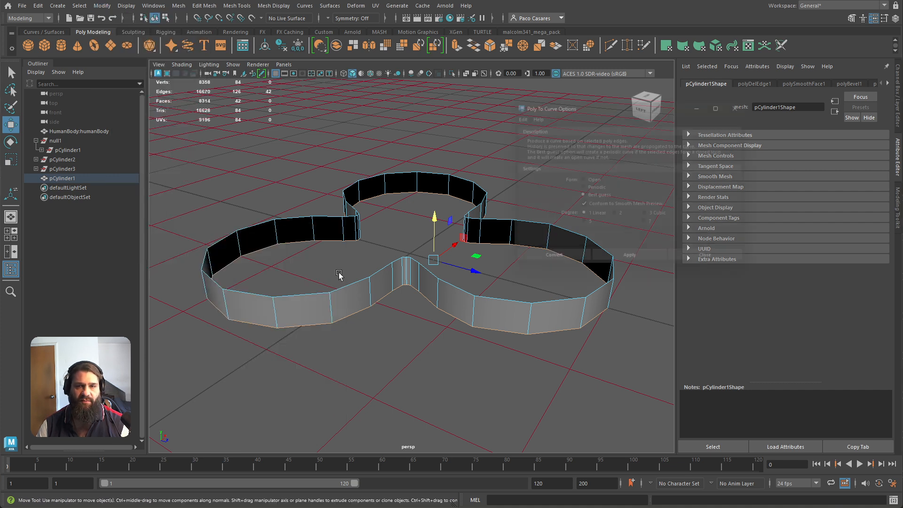
{"action": "left_click_drag", "start_coordinate": [589, 101], "coordinate": [310, 168]}
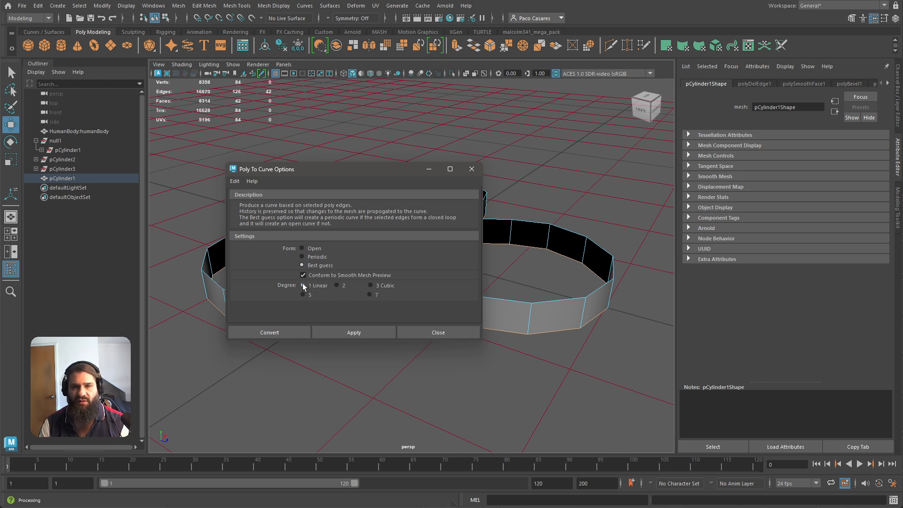
{"action": "left_click", "coordinate": [349, 332]}
{"action": "left_click", "coordinate": [472, 169]}
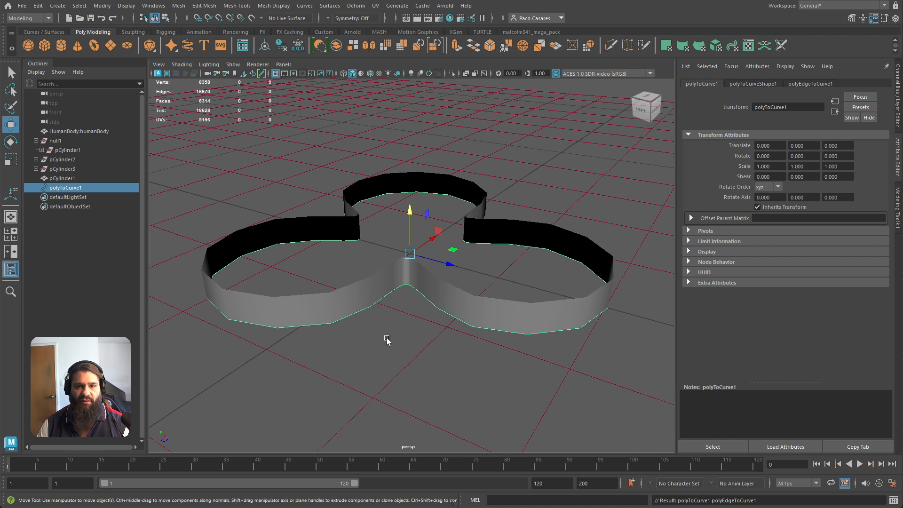
- Return the trefoil ring mesh to object mode and hide it, leaving only the extracted outline curve
{"action": "right_click", "coordinate": [311, 308]}
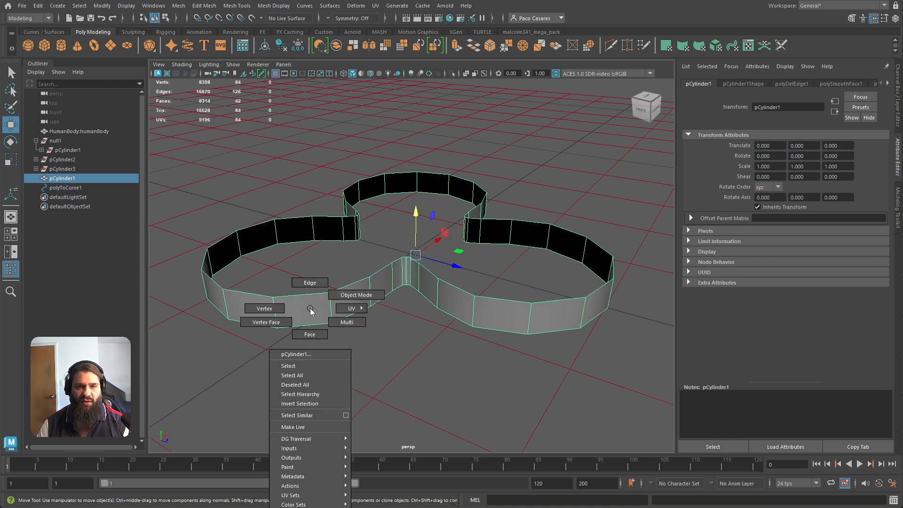
{"action": "right_click_drag", "start_coordinate": [299, 336], "coordinate": [299, 339]}
{"action": "left_click", "coordinate": [304, 311]}
{"action": "left_click_drag", "start_coordinate": [347, 307], "coordinate": [447, 353]}
{"action": "left_click", "coordinate": [375, 323]}
{"action": "left_click", "coordinate": [75, 188]}
{"action": "left_click", "coordinate": [382, 284]}
{"action": "key", "text": "h"}
- Try rotating the trefoil outline curve, undo the rotation, and clear the selection
{"action": "key", "text": "e"}
{"action": "left_click_drag", "start_coordinate": [384, 320], "coordinate": [392, 277]}
{"action": "key", "text": "ctrl+z"}
{"action": "scroll", "coordinate": [419, 278], "scroll_direction": "down", "scroll_amount": 5}
{"action": "left_click", "coordinate": [559, 342]}
- Switch to the left orthographic view with the empty space above the trefoil curve in frame
{"action": "scroll", "coordinate": [559, 343], "scroll_direction": "down", "scroll_amount": 4}
{"action": "middle_click_drag", "start_coordinate": [489, 315], "coordinate": [524, 366], "text": "alt"}
{"action": "left_click_drag", "start_coordinate": [523, 366], "coordinate": [489, 359], "text": "alt"}
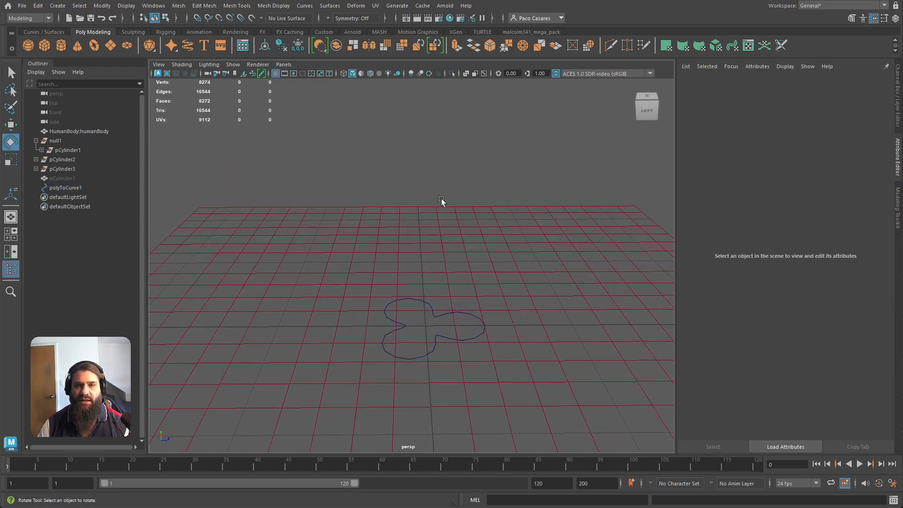
{"action": "scroll", "coordinate": [430, 280], "scroll_direction": "down", "scroll_amount": 5}
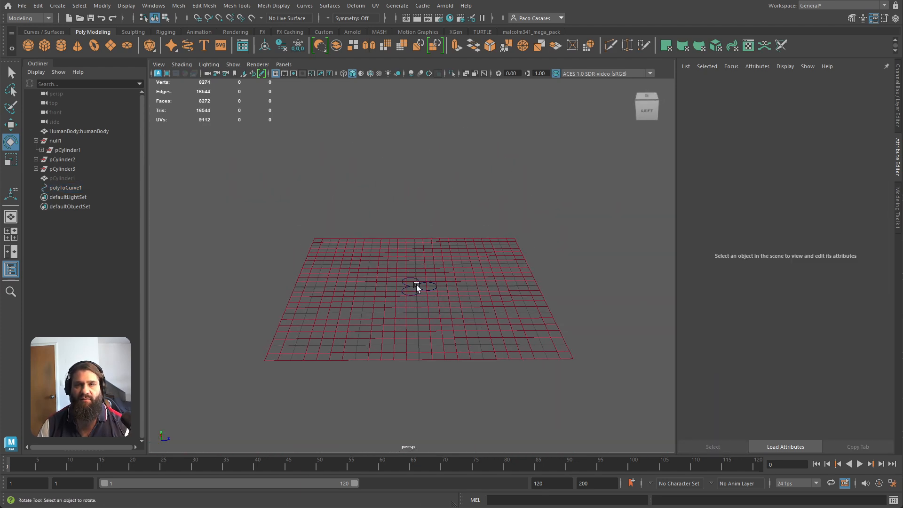
{"action": "left_click_drag", "start_coordinate": [405, 93], "coordinate": [437, 314], "text": "alt"}
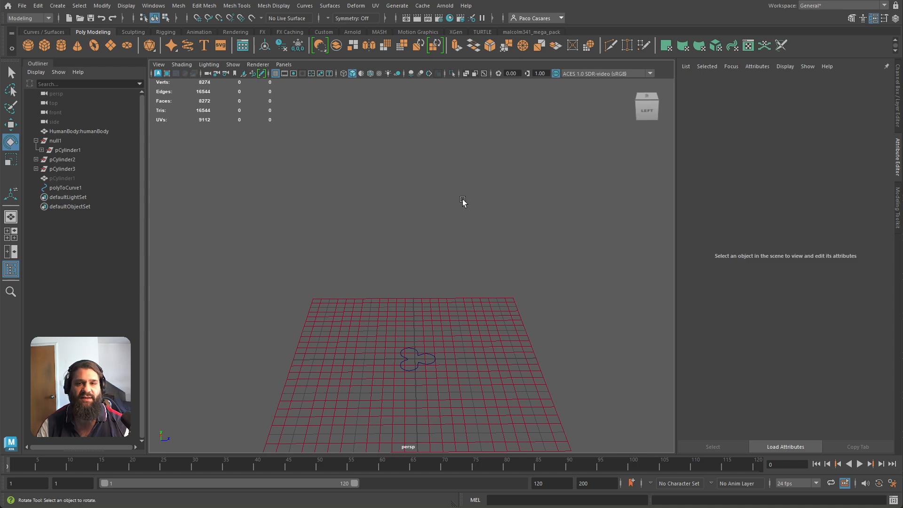
{"action": "middle_click_drag", "start_coordinate": [450, 274], "coordinate": [437, 196], "text": "alt"}
{"action": "right_click_drag", "start_coordinate": [437, 196], "coordinate": [512, 292], "text": "alt"}
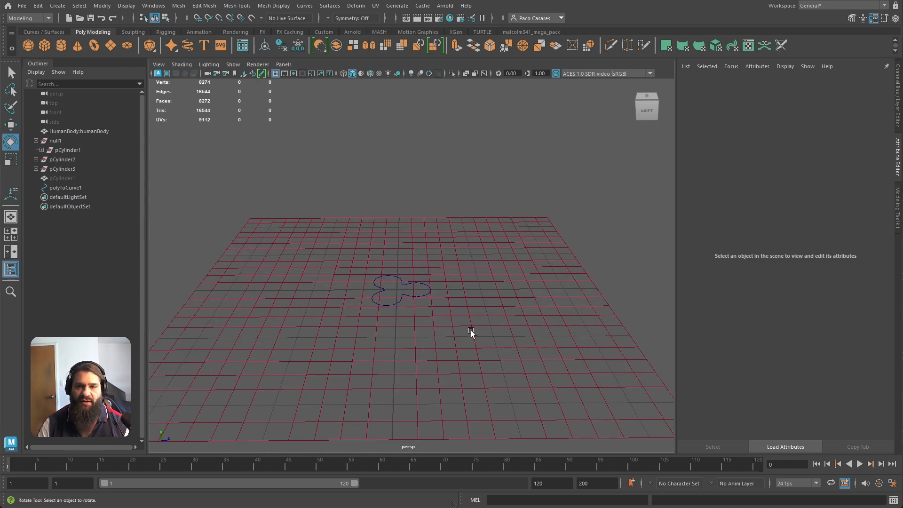
{"action": "key", "text": "space"}
{"action": "left_click_drag", "start_coordinate": [475, 330], "coordinate": [433, 315]}
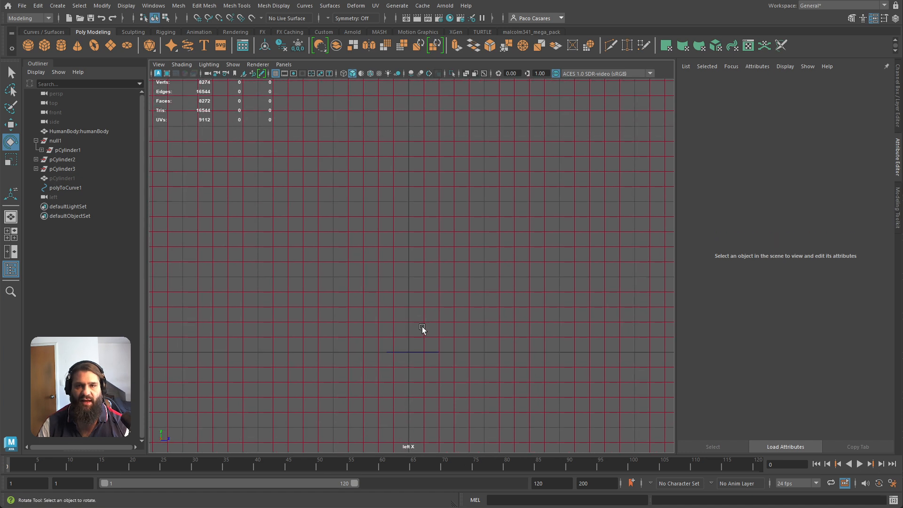
{"action": "middle_click_drag", "start_coordinate": [405, 194], "coordinate": [437, 287], "text": "alt"}
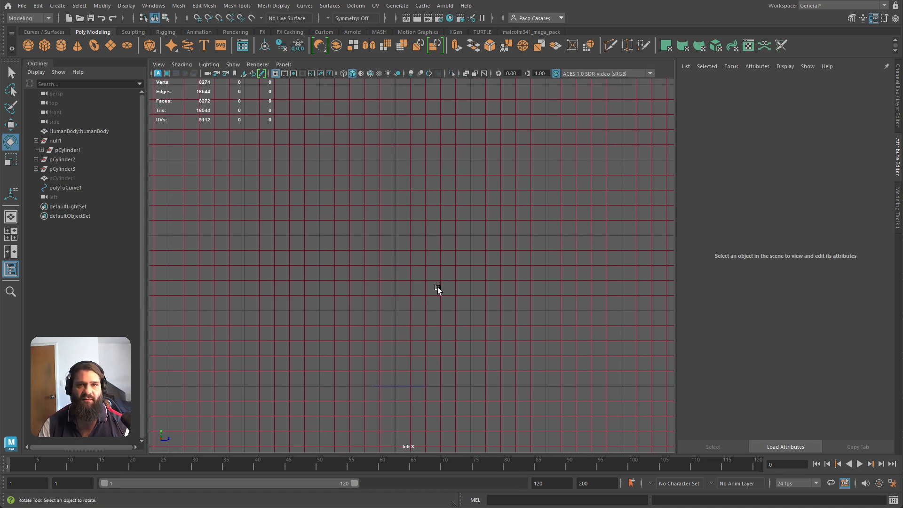
- Draw a five-point S-shaped path with the EP Curve tool, rising from the trefoil curve's centre at the origin
{"action": "left_click", "coordinate": [42, 33]}
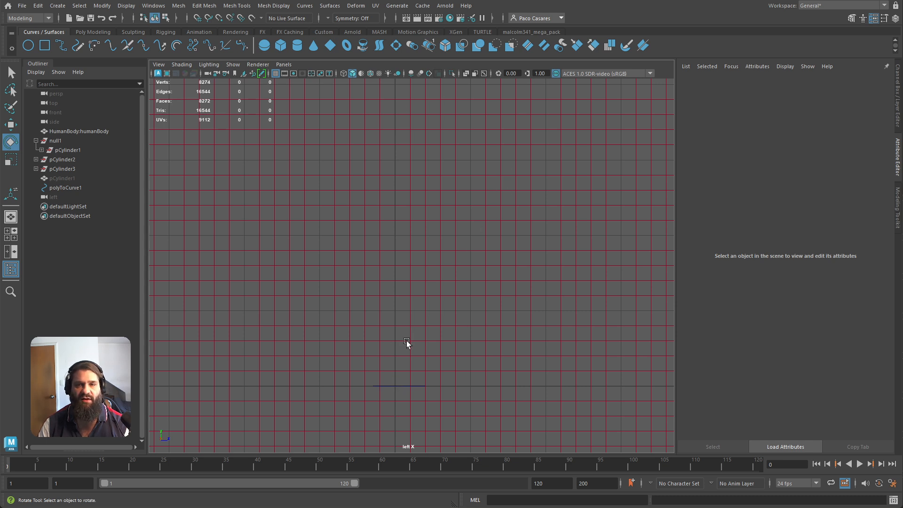
{"action": "left_click", "coordinate": [62, 49]}
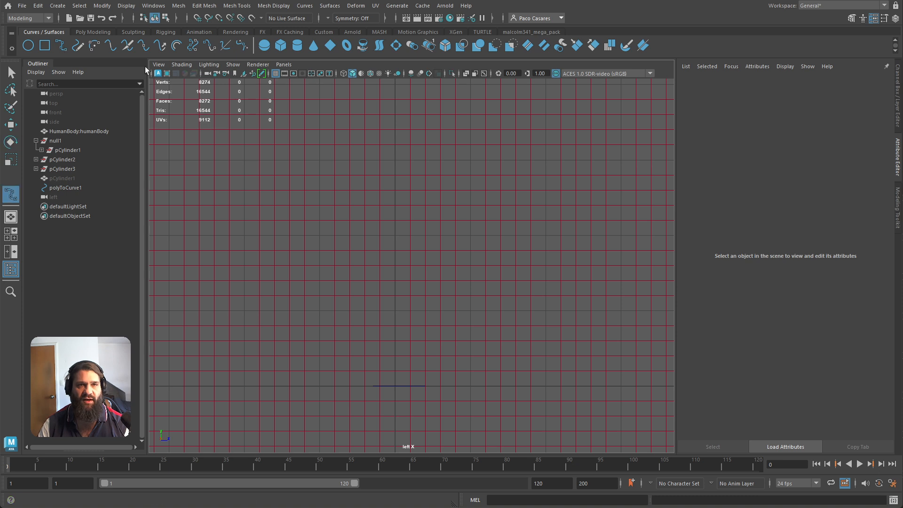
{"action": "left_click", "coordinate": [395, 386]}
{"action": "left_click", "coordinate": [469, 298]}
{"action": "left_click", "coordinate": [501, 229]}
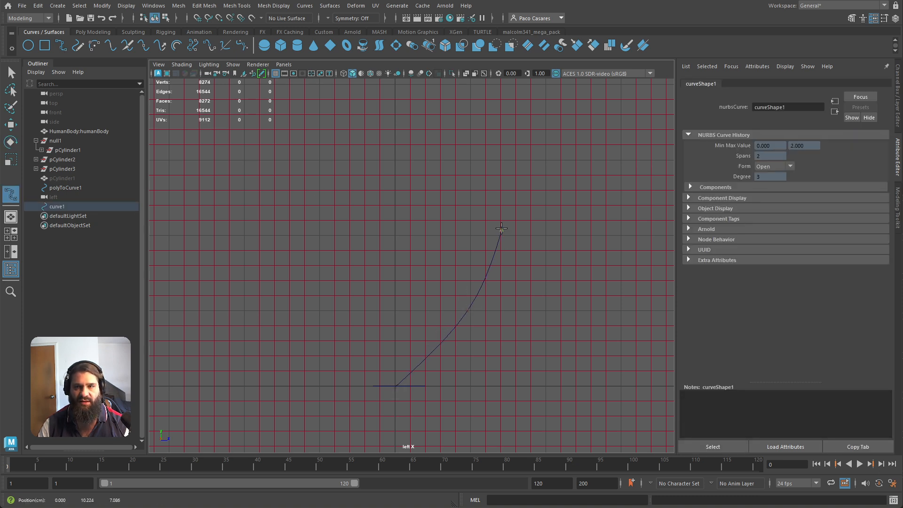
{"action": "left_click", "coordinate": [370, 141]}
{"action": "middle_click_drag", "start_coordinate": [358, 122], "coordinate": [380, 237], "text": "alt"}
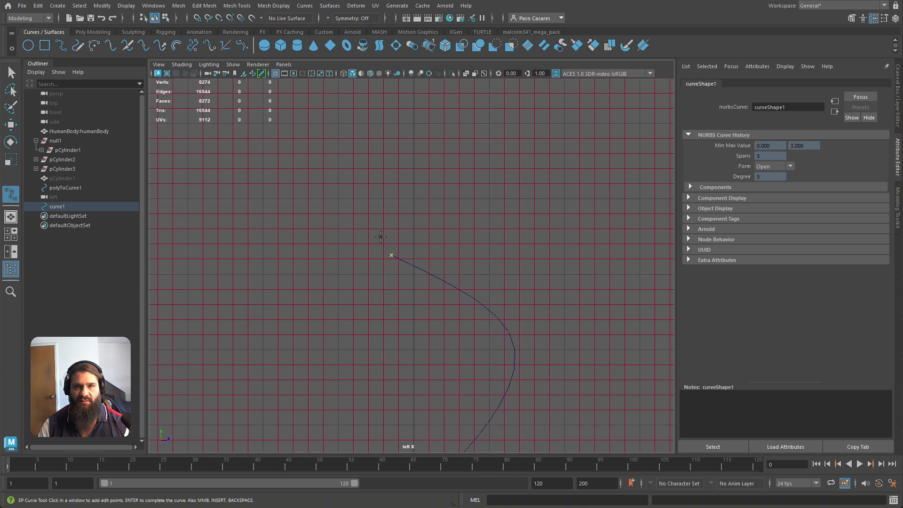
{"action": "left_click_drag", "start_coordinate": [423, 170], "coordinate": [413, 125]}
{"action": "right_click_drag", "start_coordinate": [497, 245], "coordinate": [496, 339], "text": "alt"}
{"action": "middle_click_drag", "start_coordinate": [497, 338], "coordinate": [483, 305], "text": "alt"}
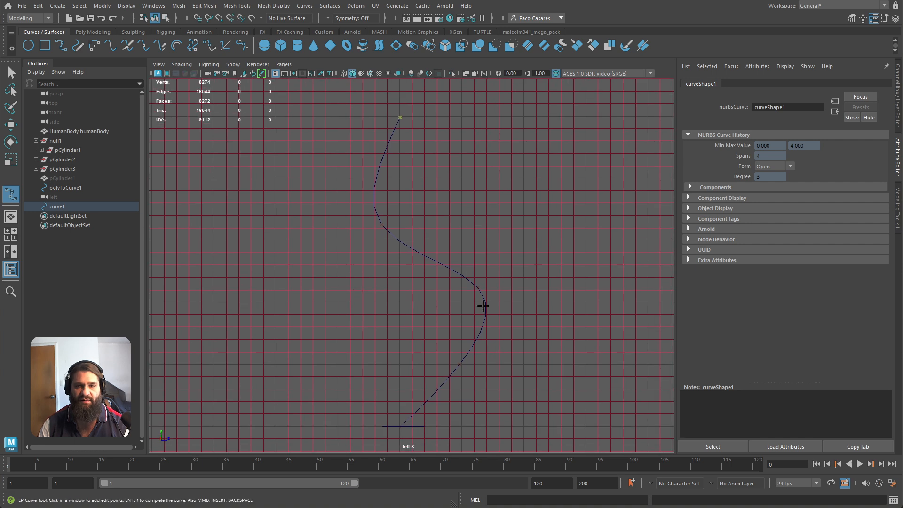
{"action": "key", "text": "Return"}
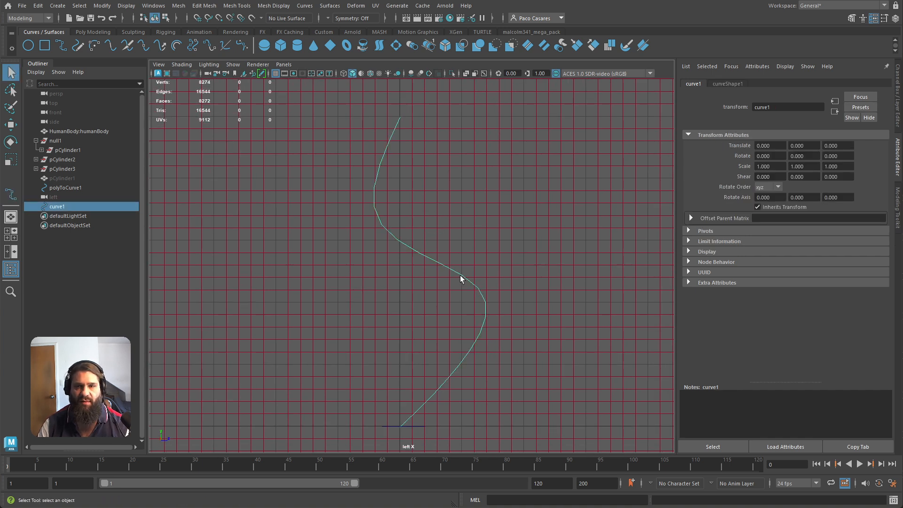
- Switch the path curve to control vertex editing and pull the two vertices of its lower bend inward
{"action": "right_click_drag", "start_coordinate": [460, 276], "coordinate": [426, 275]}
{"action": "left_click", "coordinate": [516, 280]}
{"action": "key", "text": "w"}
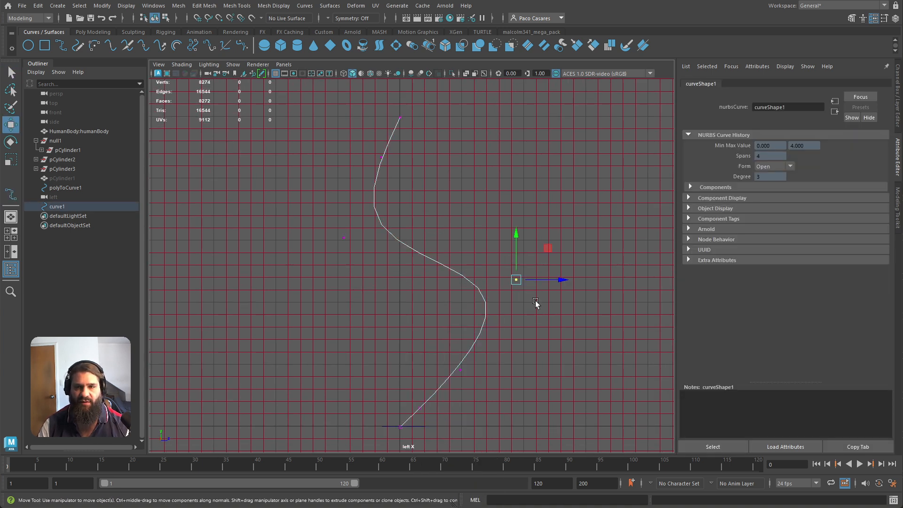
{"action": "left_click_drag", "start_coordinate": [515, 279], "coordinate": [453, 298]}
{"action": "left_click", "coordinate": [461, 369]}
{"action": "mouse_move", "coordinate": [461, 369]}
{"action": "left_mouse_down"}
{"action": "mouse_move", "coordinate": [421, 372]}
{"action": "mouse_move", "coordinate": [457, 359]}
{"action": "left_mouse_up"}
- Pull the upper bend's control vertex inward and shift the path's top end slightly up and sideways
{"action": "left_click_drag", "start_coordinate": [292, 196], "coordinate": [413, 256]}
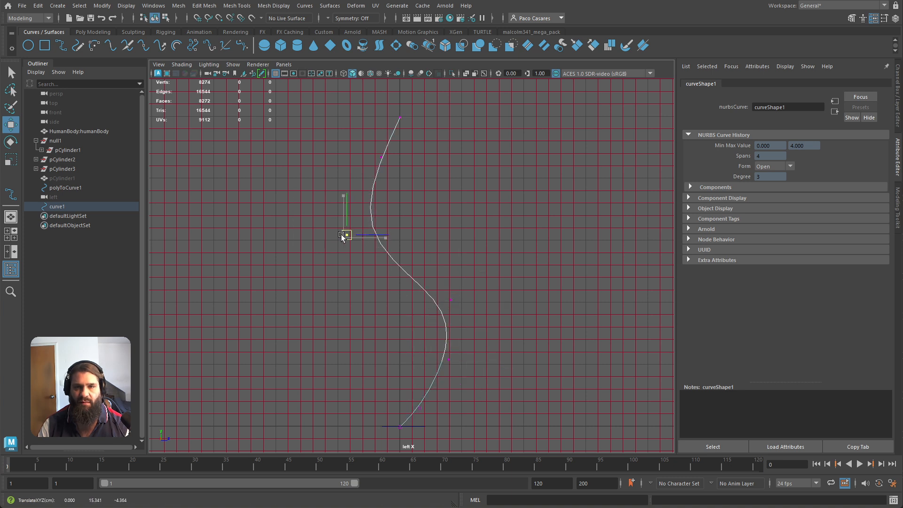
{"action": "left_click_drag", "start_coordinate": [336, 237], "coordinate": [374, 229]}
{"action": "left_click_drag", "start_coordinate": [345, 112], "coordinate": [419, 177]}
{"action": "left_click_drag", "start_coordinate": [392, 141], "coordinate": [402, 136]}
- Move the path's lower control vertices inward and upward so its lower part leaves the trefoil nearly vertically
{"action": "left_click_drag", "start_coordinate": [476, 278], "coordinate": [438, 371]}
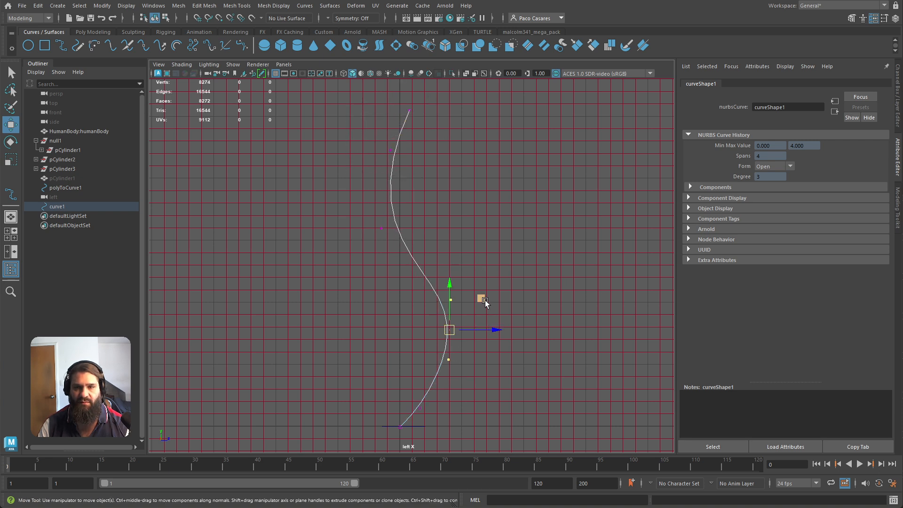
{"action": "left_click_drag", "start_coordinate": [485, 300], "coordinate": [463, 287]}
{"action": "left_click_drag", "start_coordinate": [403, 381], "coordinate": [436, 420]}
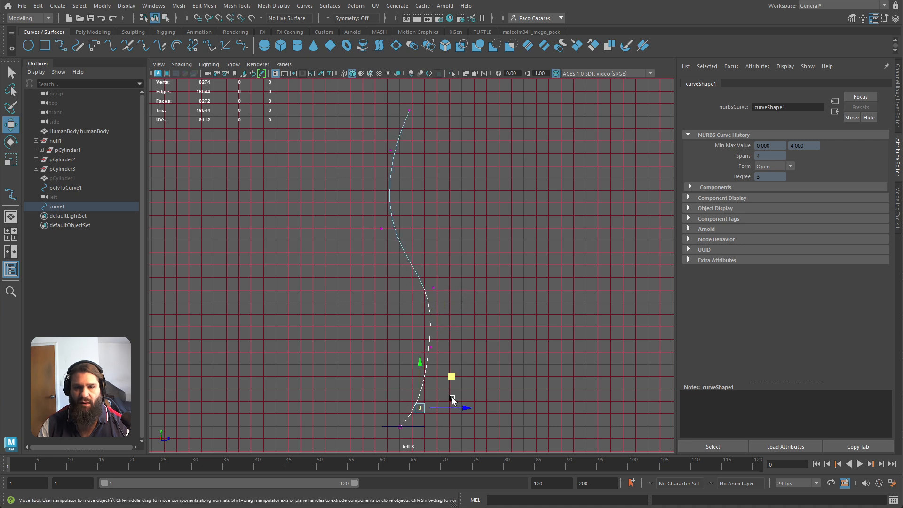
{"action": "left_click_drag", "start_coordinate": [451, 377], "coordinate": [475, 352]}
{"action": "left_click_drag", "start_coordinate": [462, 315], "coordinate": [414, 307]}
{"action": "left_click_drag", "start_coordinate": [472, 263], "coordinate": [389, 353]}
{"action": "left_click_drag", "start_coordinate": [455, 289], "coordinate": [442, 272]}
- Lower the two topmost control vertices of the path curve slightly and clear the selection
{"action": "left_click_drag", "start_coordinate": [376, 98], "coordinate": [445, 152]}
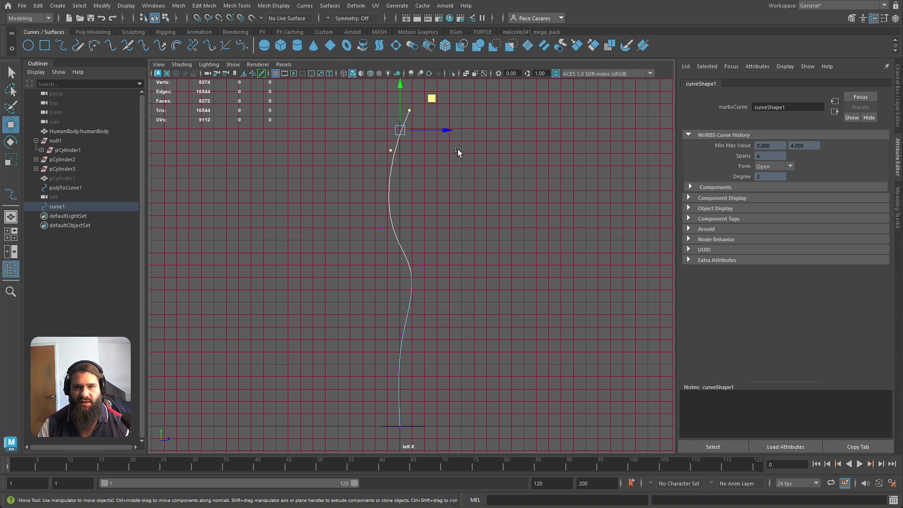
{"action": "middle_click_drag", "start_coordinate": [458, 150], "coordinate": [461, 198], "text": "alt"}
{"action": "left_click_drag", "start_coordinate": [427, 144], "coordinate": [425, 156]}
{"action": "left_click", "coordinate": [447, 228]}
- Return to the perspective view and put the path curve back in object mode
{"action": "key", "text": "space"}
{"action": "left_click_drag", "start_coordinate": [447, 228], "coordinate": [417, 246]}
{"action": "scroll", "coordinate": [442, 199], "scroll_direction": "down", "scroll_amount": 3}
{"action": "middle_click_drag", "start_coordinate": [417, 246], "coordinate": [419, 274], "text": "alt"}
{"action": "right_click_drag", "start_coordinate": [400, 183], "coordinate": [446, 170]}
{"action": "right_click_drag", "start_coordinate": [451, 208], "coordinate": [386, 214], "text": "alt"}
{"action": "middle_click_drag", "start_coordinate": [386, 214], "coordinate": [437, 258], "text": "alt"}
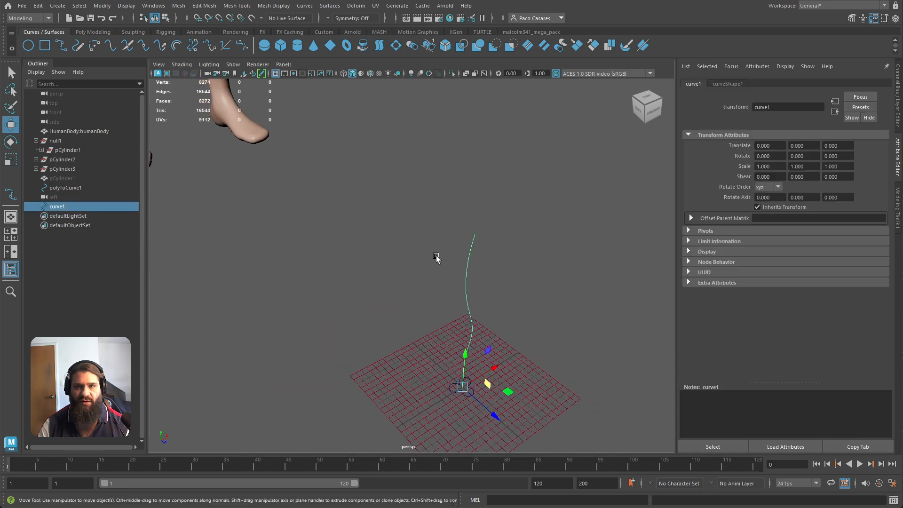
{"action": "right_click_drag", "start_coordinate": [437, 258], "coordinate": [321, 199], "text": "alt"}
- Select the trefoil curve on the grid and scale it up uniformly to about 8.479
{"action": "left_click", "coordinate": [327, 193]}
{"action": "left_click_drag", "start_coordinate": [316, 218], "coordinate": [416, 293]}
{"action": "right_click_drag", "start_coordinate": [415, 293], "coordinate": [574, 400], "text": "alt"}
{"action": "left_click_drag", "start_coordinate": [509, 391], "coordinate": [526, 386], "text": "alt"}
{"action": "left_click", "coordinate": [458, 366]}
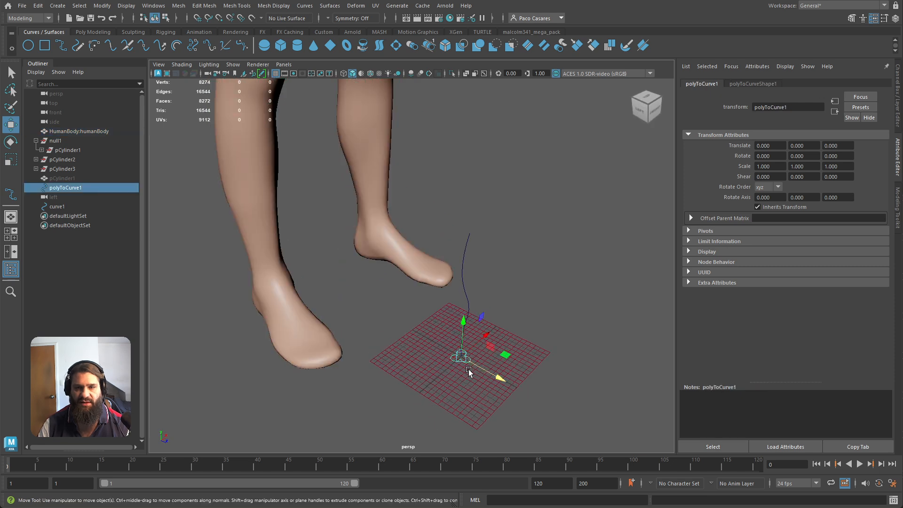
{"action": "key", "text": "r"}
{"action": "left_click_drag", "start_coordinate": [461, 357], "coordinate": [572, 390]}
- Select the path curve and scale it up uniformly so it rises well above the human body's legs
{"action": "left_click", "coordinate": [484, 316]}
{"action": "left_click", "coordinate": [463, 286]}
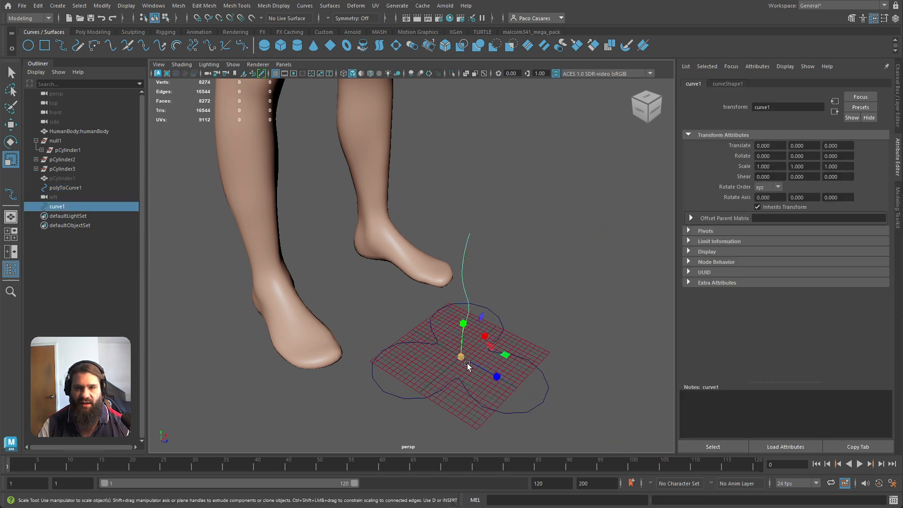
{"action": "left_click_drag", "start_coordinate": [461, 357], "coordinate": [664, 375]}
- Scale the trefoil curve down to fit well inside the grid and freeze its transformations
{"action": "scroll", "coordinate": [441, 298], "scroll_direction": "down", "scroll_amount": 6}
{"action": "middle_click_drag", "start_coordinate": [441, 298], "coordinate": [445, 396], "text": "alt"}
{"action": "mouse_move", "coordinate": [445, 396]}
{"action": "left_mouse_down", "text": "alt"}
{"action": "mouse_move", "coordinate": [474, 364]}
{"action": "mouse_move", "coordinate": [636, 369]}
{"action": "mouse_move", "coordinate": [510, 376]}
{"action": "mouse_move", "coordinate": [525, 375]}
{"action": "mouse_move", "coordinate": [459, 391]}
{"action": "left_mouse_up", "text": "alt"}
{"action": "scroll", "coordinate": [473, 364], "scroll_direction": "down", "scroll_amount": 3}
{"action": "scroll", "coordinate": [458, 392], "scroll_direction": "up", "scroll_amount": 5}
{"action": "middle_click_drag", "start_coordinate": [452, 427], "coordinate": [447, 370], "text": "alt"}
{"action": "left_click", "coordinate": [460, 398]}
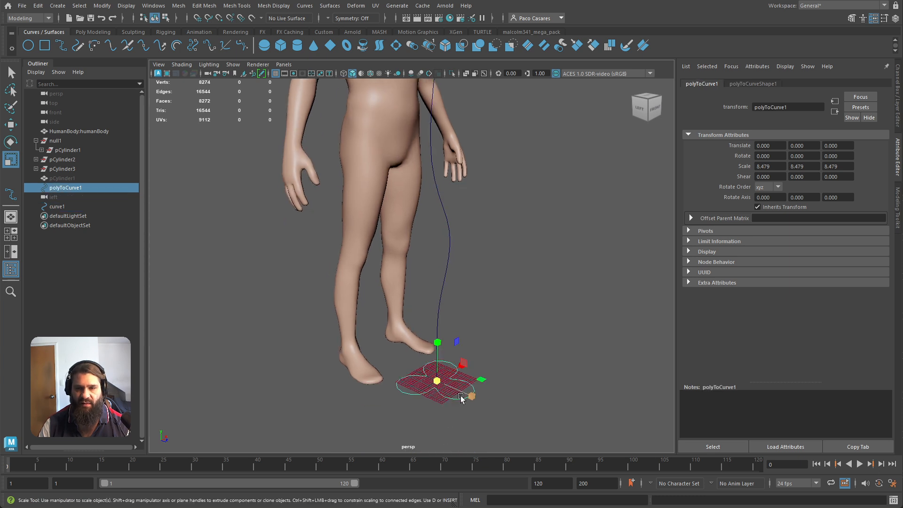
{"action": "mouse_move", "coordinate": [460, 398]}
{"action": "left_mouse_down"}
{"action": "mouse_move", "coordinate": [410, 389]}
{"action": "mouse_move", "coordinate": [443, 403]}
{"action": "mouse_move", "coordinate": [447, 381]}
{"action": "mouse_move", "coordinate": [414, 367]}
{"action": "mouse_move", "coordinate": [471, 390]}
{"action": "left_mouse_up"}
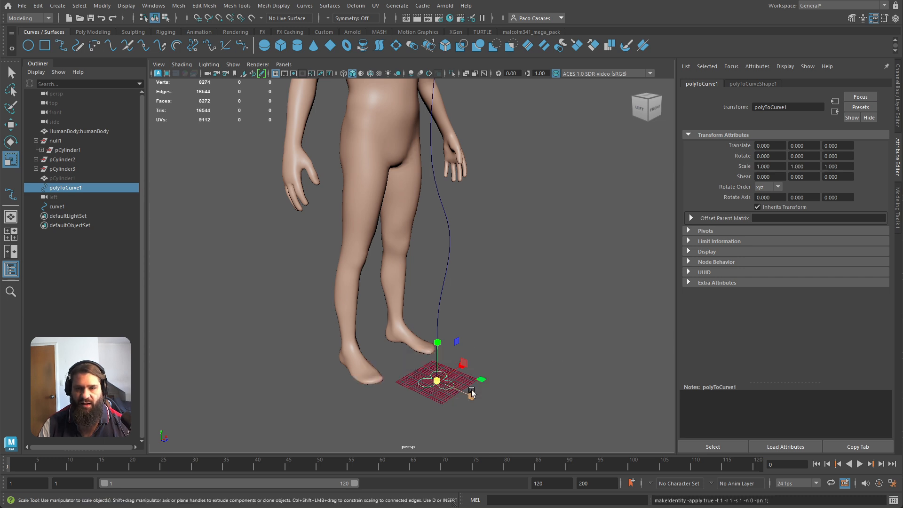
- Freeze the path curve's transformations and select only that curve
{"action": "left_click_drag", "start_coordinate": [426, 297], "coordinate": [474, 295]}
{"action": "scroll", "coordinate": [500, 332], "scroll_direction": "up", "scroll_amount": 6}
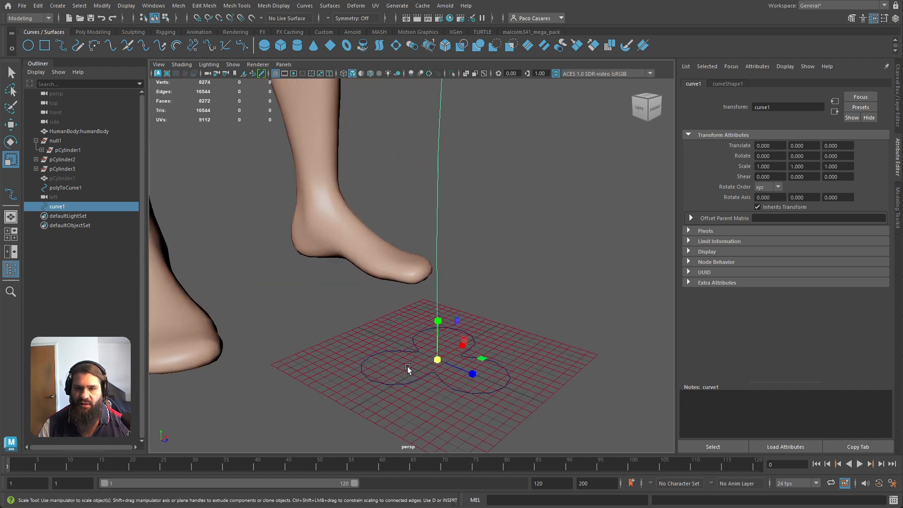
{"action": "left_click", "coordinate": [425, 361]}
{"action": "left_click_drag", "start_coordinate": [419, 258], "coordinate": [469, 199]}
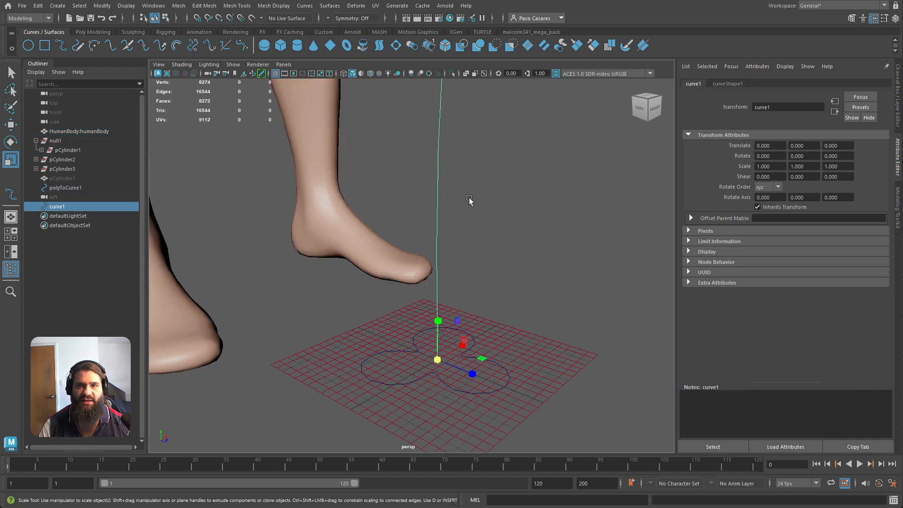
{"action": "scroll", "coordinate": [512, 227], "scroll_direction": "down", "scroll_amount": 3}
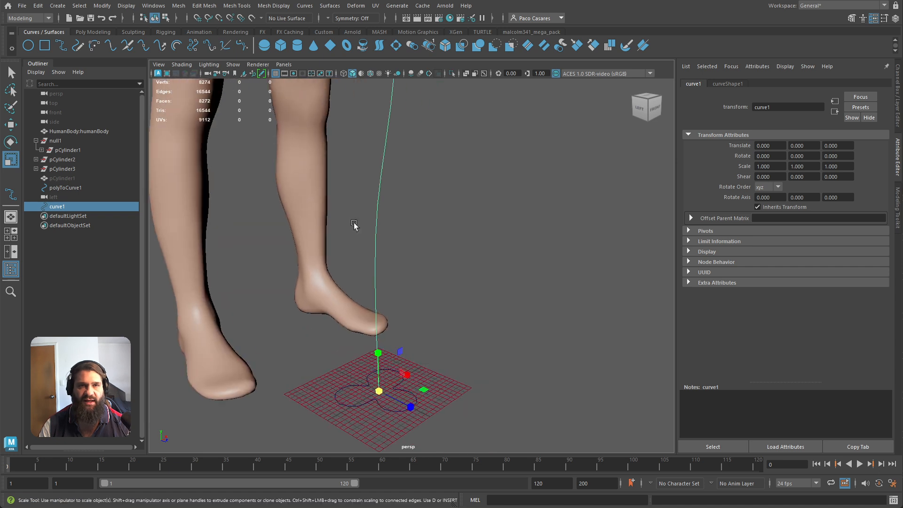
- Create a sweep mesh along the selected path curve
{"action": "left_click", "coordinate": [93, 31]}
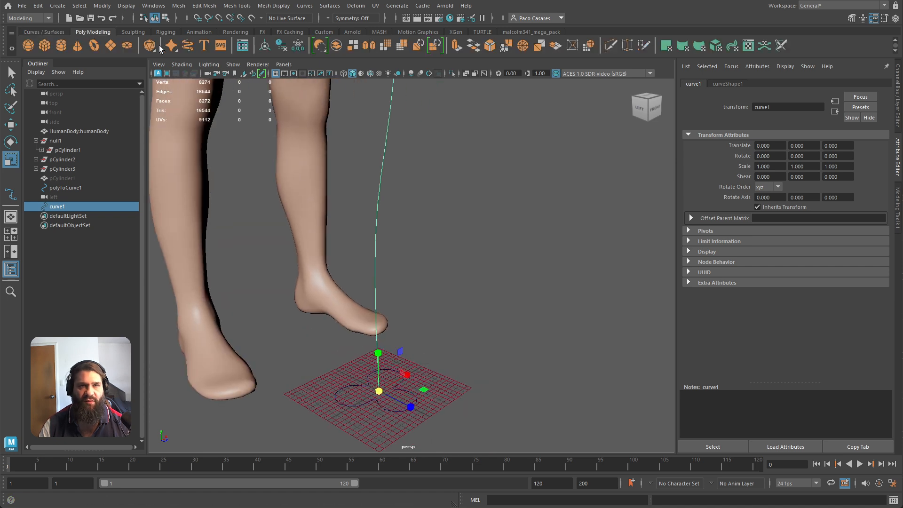
{"action": "left_click", "coordinate": [187, 49]}
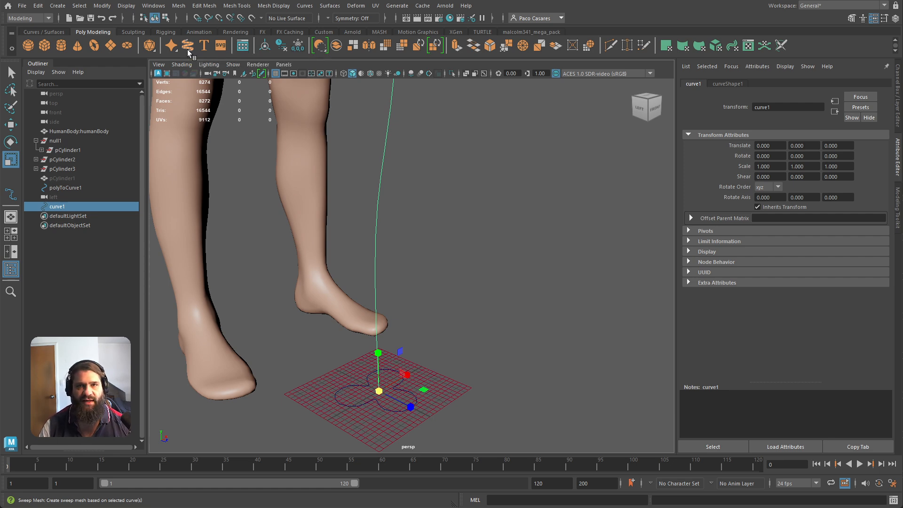
{"action": "middle_click_drag", "start_coordinate": [450, 307], "coordinate": [485, 226], "text": "alt"}
{"action": "right_click_drag", "start_coordinate": [486, 225], "coordinate": [650, 179], "text": "alt"}
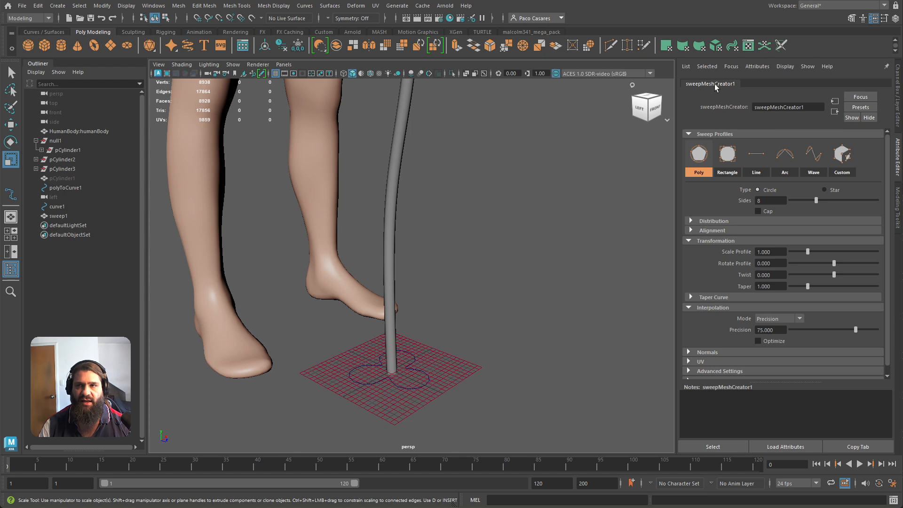
- Give the sweep a Custom profile of type Curve Object, using the trefoil curve as the profile
{"action": "left_click", "coordinate": [842, 154]}
{"action": "left_click", "coordinate": [342, 294]}
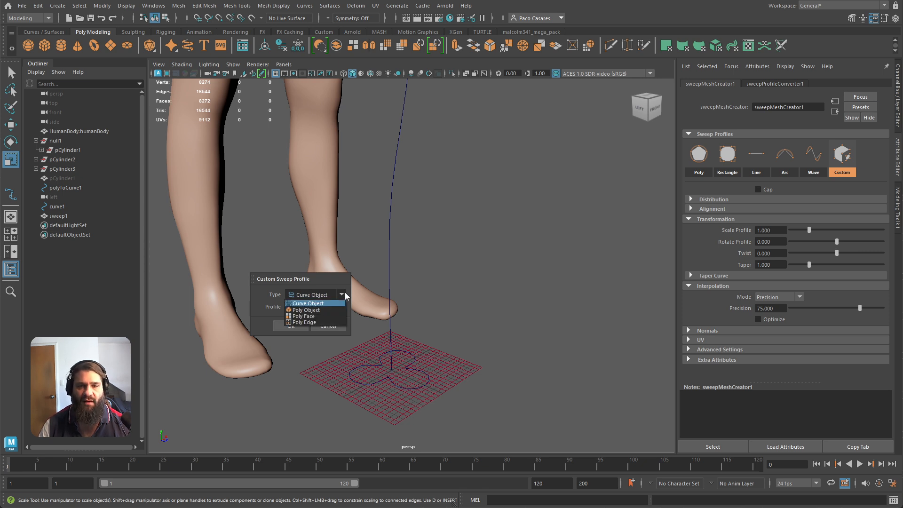
{"action": "left_click", "coordinate": [302, 304]}
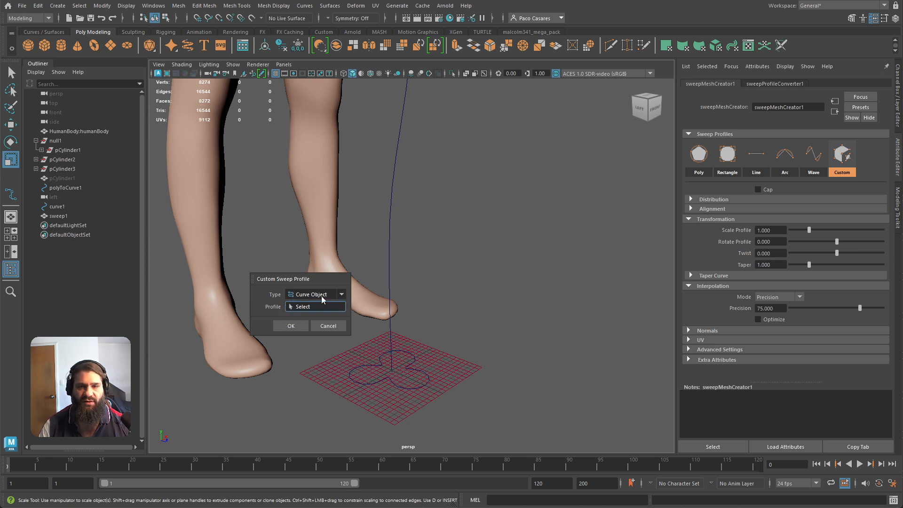
{"action": "left_click", "coordinate": [322, 296]}
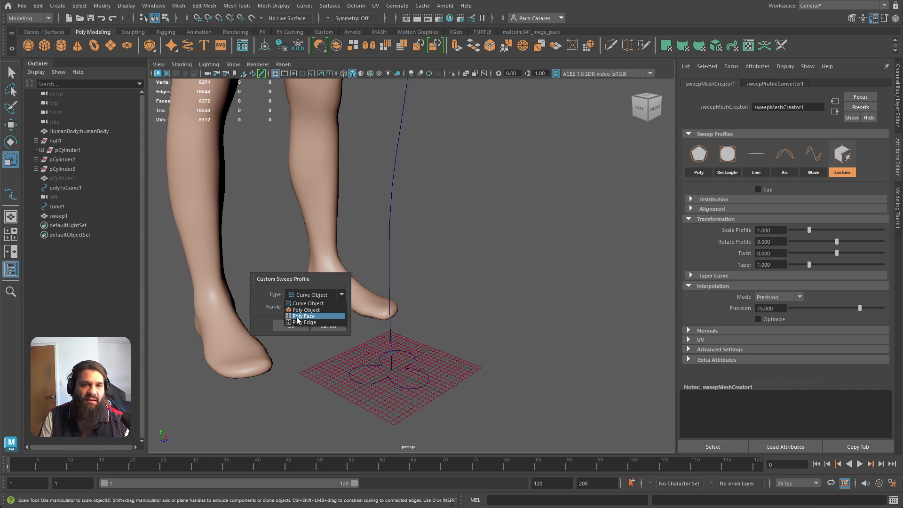
{"action": "left_click", "coordinate": [307, 304]}
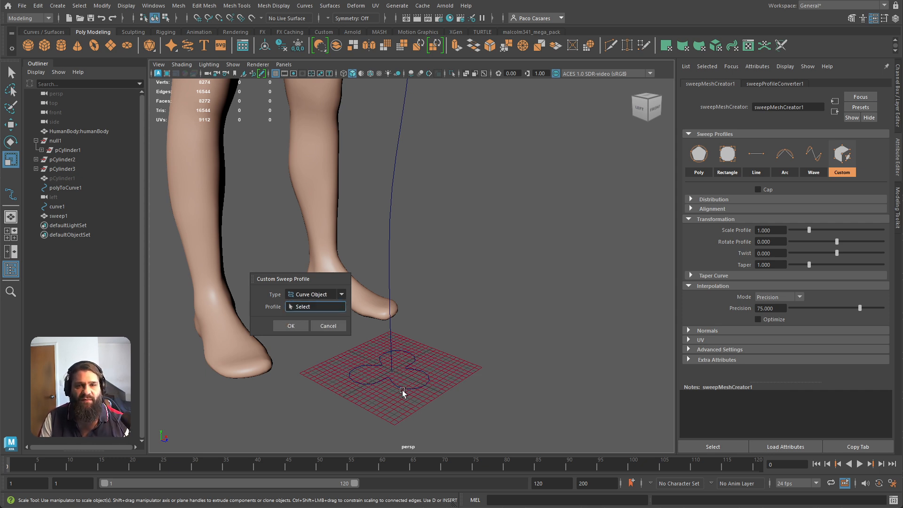
{"action": "left_click", "coordinate": [353, 376]}
{"action": "left_click", "coordinate": [293, 325]}
- Try rotating the trefoil profile curve at the base of the sweep, and undo the rotation
{"action": "left_click_drag", "start_coordinate": [453, 370], "coordinate": [314, 302], "text": "alt"}
{"action": "scroll", "coordinate": [314, 302], "scroll_direction": "up", "scroll_amount": 6}
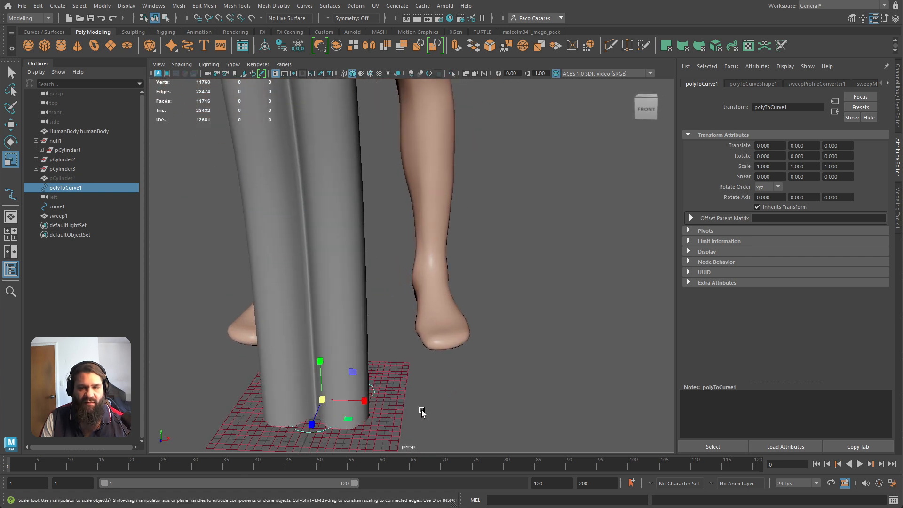
{"action": "key", "text": "e"}
{"action": "left_click_drag", "start_coordinate": [415, 368], "coordinate": [450, 368]}
{"action": "key", "text": "ctrl+z"}
- Examine the swept trefoil mesh from the front, the side and below, including its open base
{"action": "scroll", "coordinate": [489, 344], "scroll_direction": "down", "scroll_amount": 1}
{"action": "left_click", "coordinate": [488, 343]}
{"action": "left_click", "coordinate": [422, 242]}
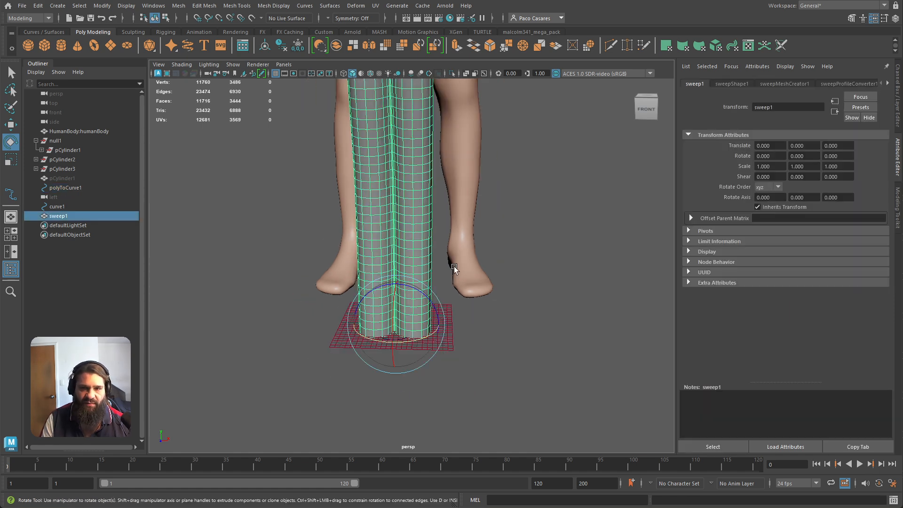
{"action": "mouse_move", "coordinate": [432, 310]}
{"action": "left_mouse_down", "text": "alt"}
{"action": "mouse_move", "coordinate": [458, 299]}
{"action": "mouse_move", "coordinate": [500, 306]}
{"action": "mouse_move", "coordinate": [429, 269]}
{"action": "mouse_move", "coordinate": [439, 308]}
{"action": "left_mouse_up", "text": "alt"}
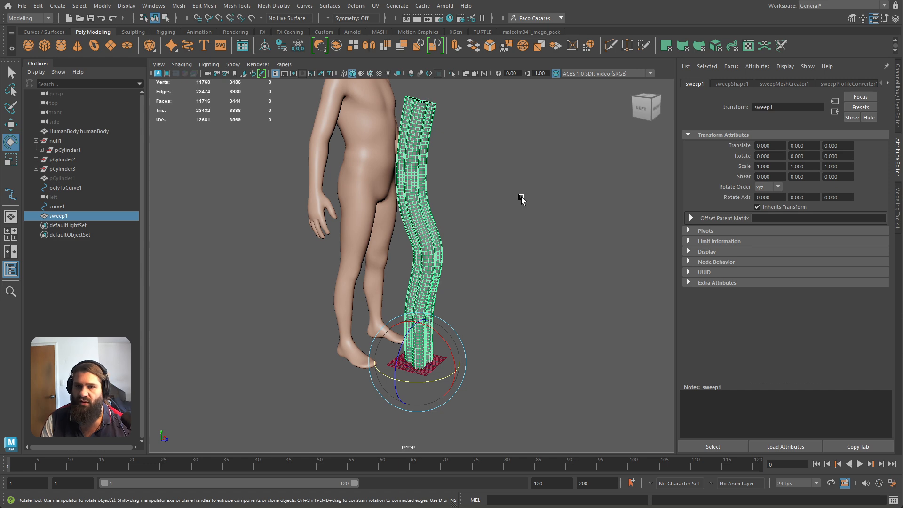
{"action": "left_click", "coordinate": [521, 199]}
{"action": "left_click_drag", "start_coordinate": [520, 204], "coordinate": [443, 181], "text": "alt"}
{"action": "right_click_drag", "start_coordinate": [443, 181], "coordinate": [484, 323], "text": "alt"}
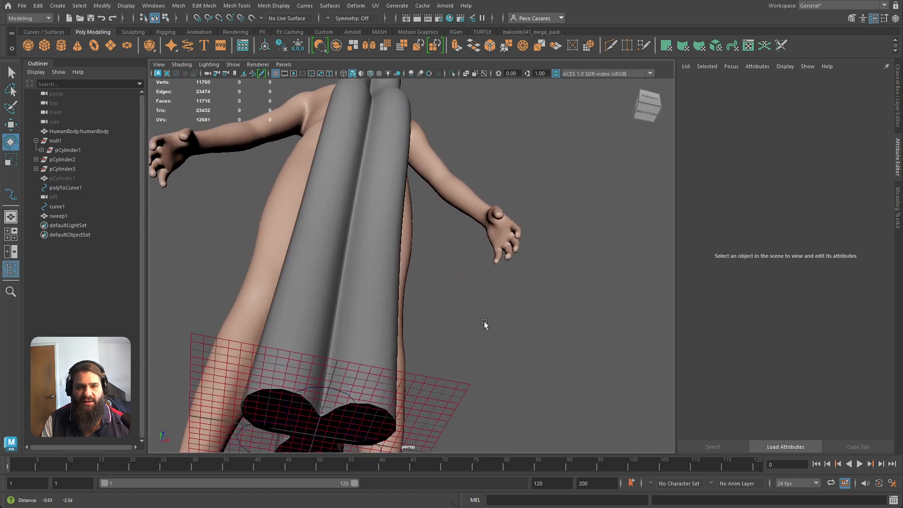
{"action": "left_click_drag", "start_coordinate": [484, 324], "coordinate": [453, 284], "text": "alt"}
{"action": "left_click", "coordinate": [423, 256]}
{"action": "left_click_drag", "start_coordinate": [423, 256], "coordinate": [469, 280], "text": "alt"}
{"action": "right_click_drag", "start_coordinate": [469, 280], "coordinate": [459, 244], "text": "alt"}
{"action": "left_click_drag", "start_coordinate": [460, 244], "coordinate": [419, 265], "text": "alt"}
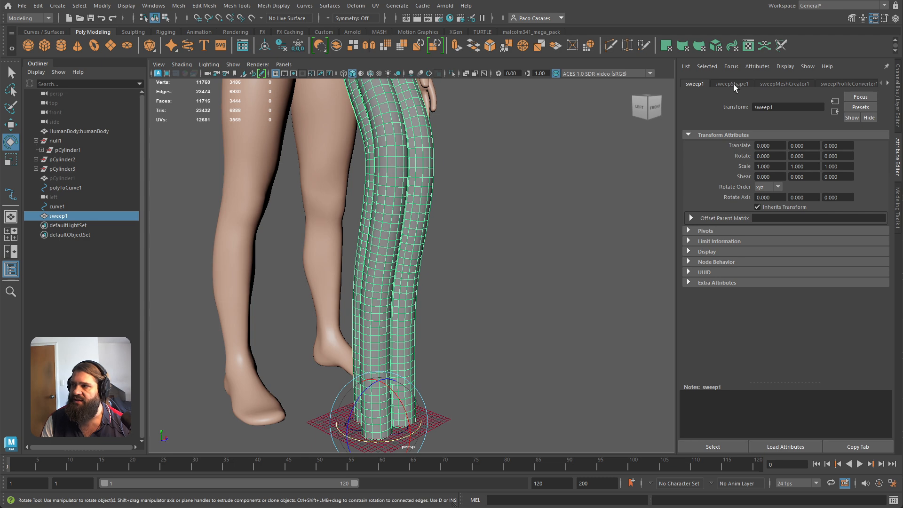
- Set the sweep mesh's Scale Profile to about 1.108 and its Twist to 2
{"action": "left_click", "coordinate": [732, 83]}
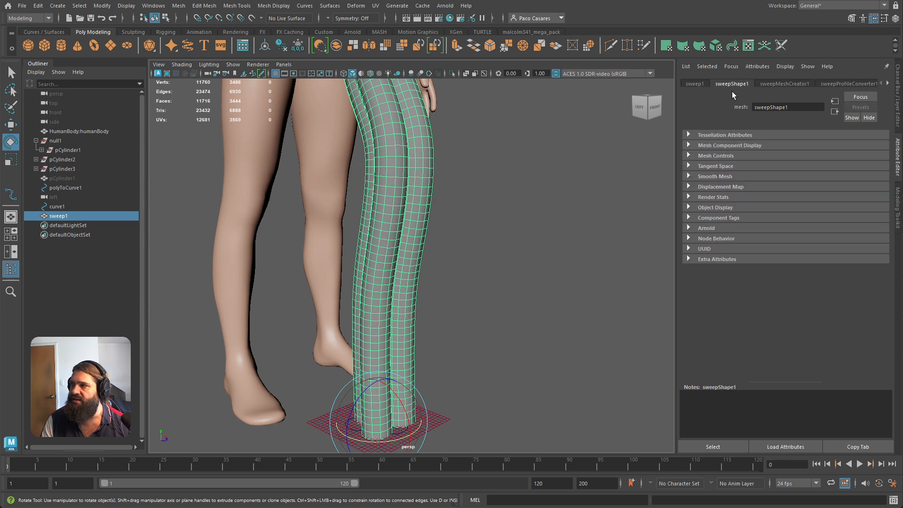
{"action": "left_click", "coordinate": [725, 156]}
{"action": "left_click", "coordinate": [726, 156]}
{"action": "left_click", "coordinate": [771, 84]}
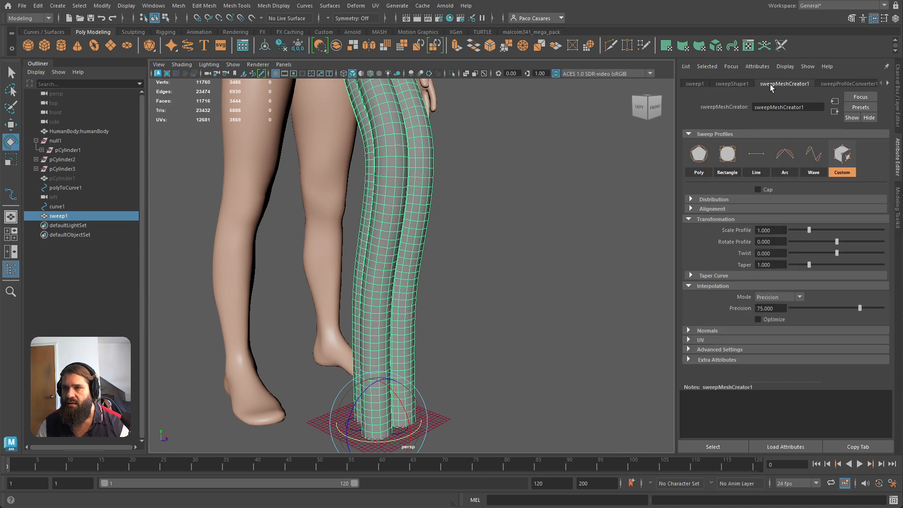
{"action": "left_click_drag", "start_coordinate": [809, 230], "coordinate": [897, 251]}
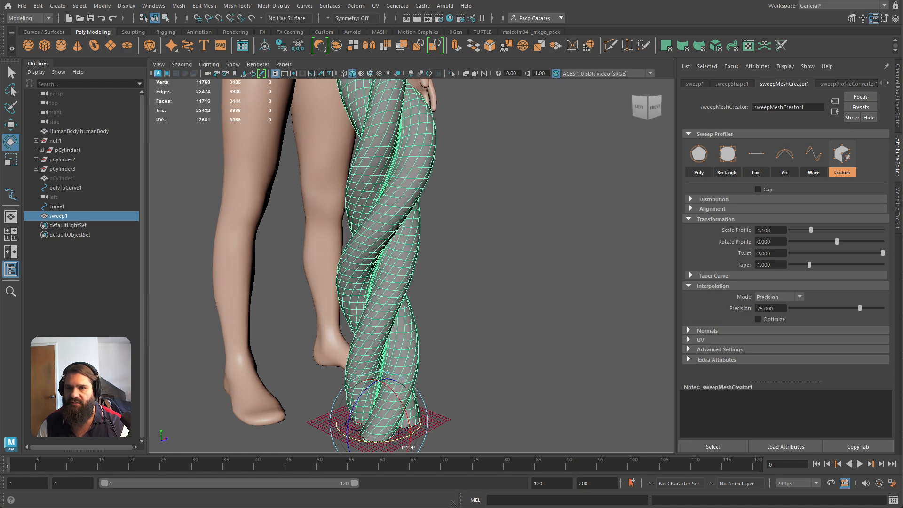
- Try Twist values of 5 and 4 on the sweep mesh, and settle on a Twist of 3
{"action": "left_click", "coordinate": [782, 255]}
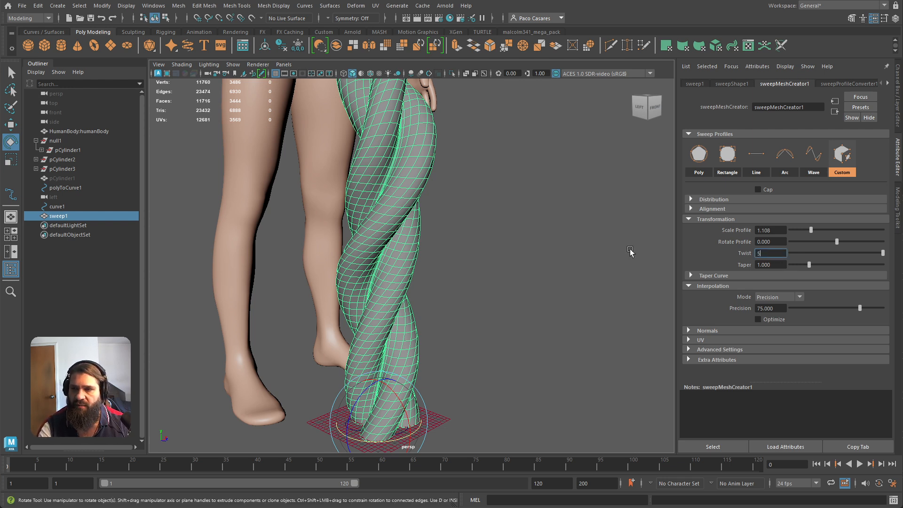
{"action": "key", "text": "Return"}
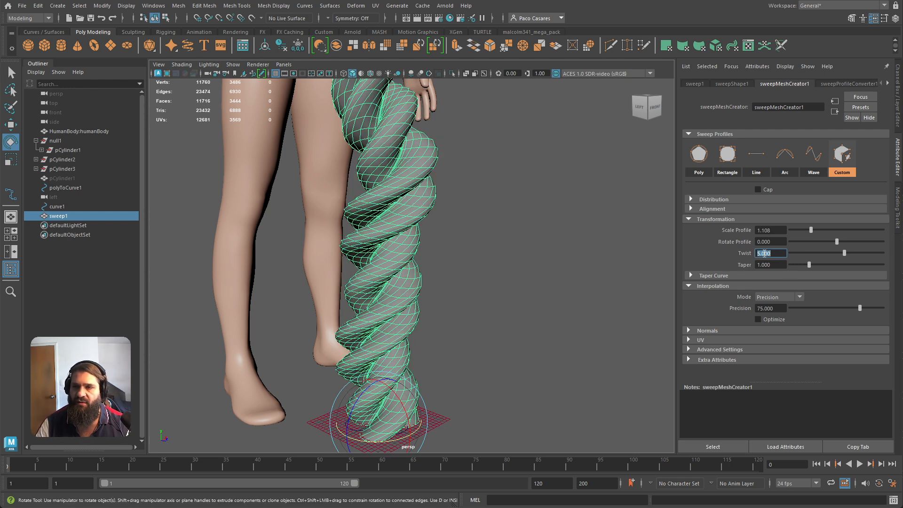
{"action": "type", "text": "4"}
{"action": "key", "text": "Return"}
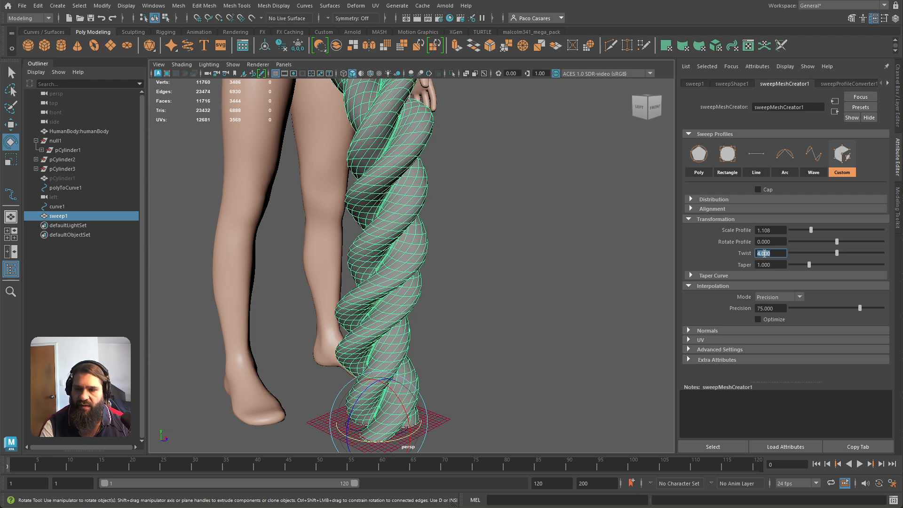
{"action": "type", "text": "3"}
{"action": "key", "text": "Return"}
{"action": "scroll", "coordinate": [522, 247], "scroll_direction": "down", "scroll_amount": 2}
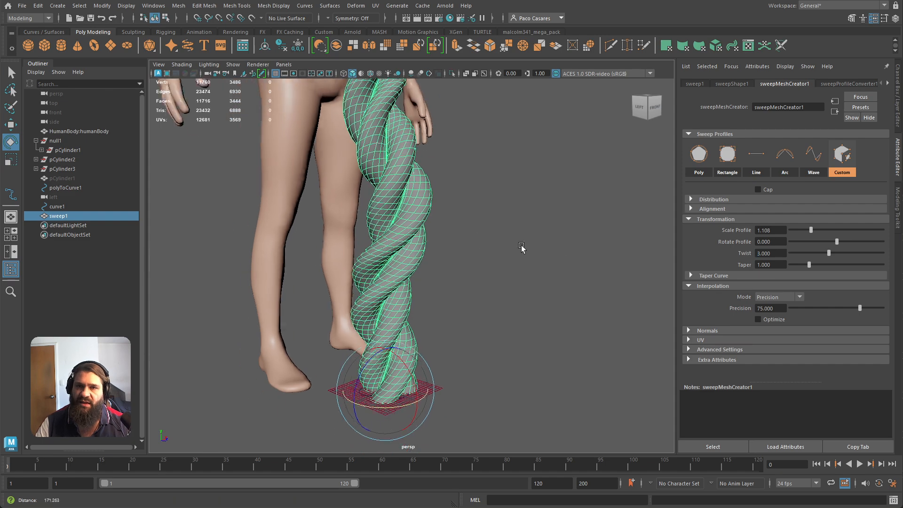
{"action": "left_click_drag", "start_coordinate": [465, 244], "coordinate": [504, 262], "text": "alt"}
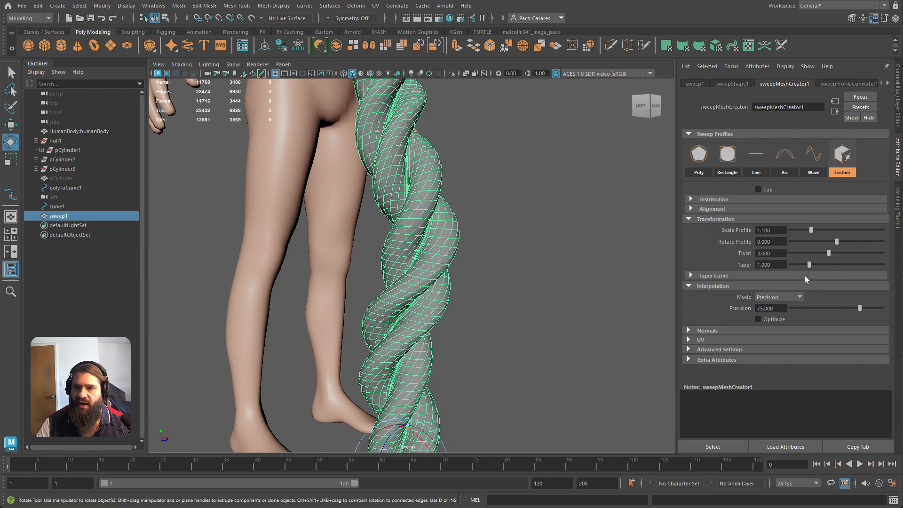
- Lower the sweep's interpolation Precision to about 62.887 and check the coarser mesh up to its open upper end
{"action": "mouse_move", "coordinate": [859, 309]}
{"action": "left_mouse_down"}
{"action": "mouse_move", "coordinate": [836, 315]}
{"action": "mouse_move", "coordinate": [847, 321]}
{"action": "left_mouse_up"}
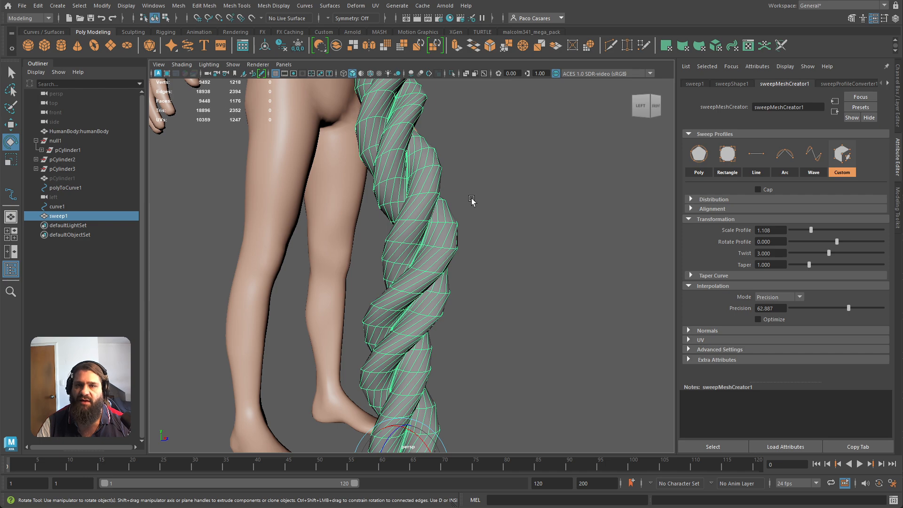
{"action": "left_click_drag", "start_coordinate": [471, 199], "coordinate": [434, 251], "text": "alt"}
{"action": "right_click_drag", "start_coordinate": [434, 251], "coordinate": [417, 201], "text": "alt"}
{"action": "left_click_drag", "start_coordinate": [417, 202], "coordinate": [480, 209], "text": "alt"}
{"action": "middle_click_drag", "start_coordinate": [487, 219], "coordinate": [498, 308], "text": "alt"}
{"action": "right_click_drag", "start_coordinate": [470, 273], "coordinate": [528, 230], "text": "alt"}
{"action": "middle_click_drag", "start_coordinate": [528, 230], "coordinate": [501, 282], "text": "alt"}
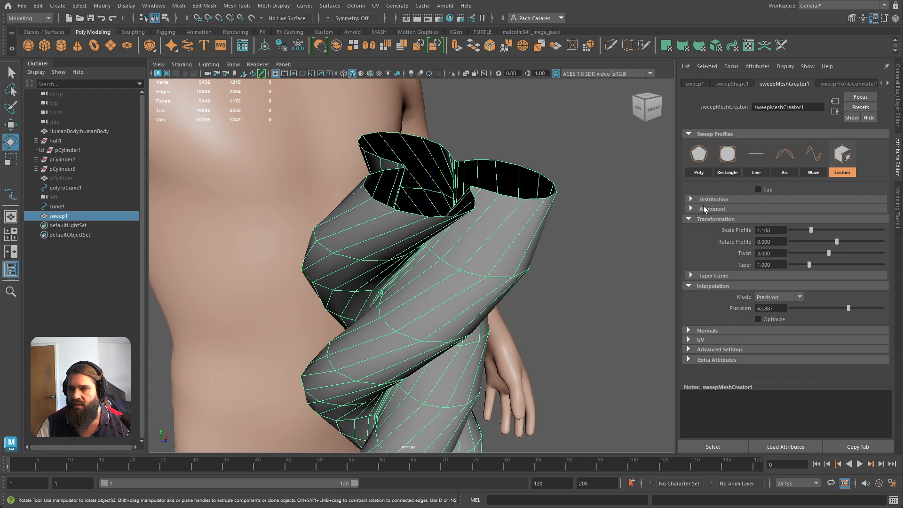
- Reduce the sweep's Taper to about 0.077 so the strands narrow towards the upper end
{"action": "left_click_drag", "start_coordinate": [809, 265], "coordinate": [791, 271]}
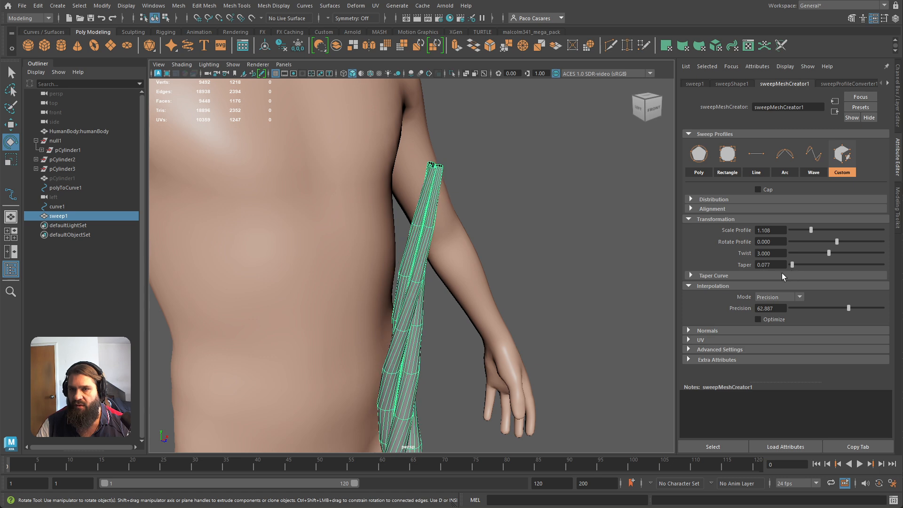
{"action": "scroll", "coordinate": [591, 230], "scroll_direction": "up", "scroll_amount": 4}
{"action": "middle_click_drag", "start_coordinate": [591, 230], "coordinate": [549, 297], "text": "alt"}
{"action": "middle_click_drag", "start_coordinate": [461, 365], "coordinate": [535, 225], "text": "alt"}
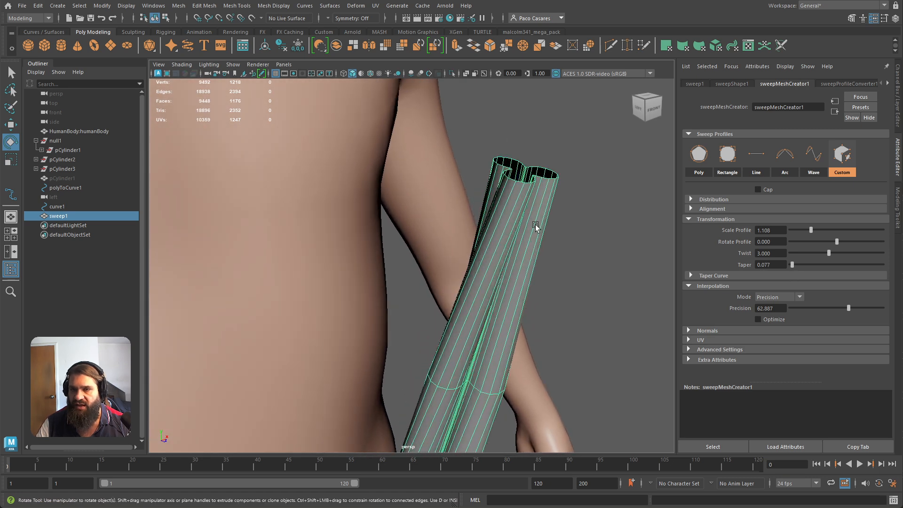
{"action": "scroll", "coordinate": [546, 202], "scroll_direction": "down", "scroll_amount": 8}
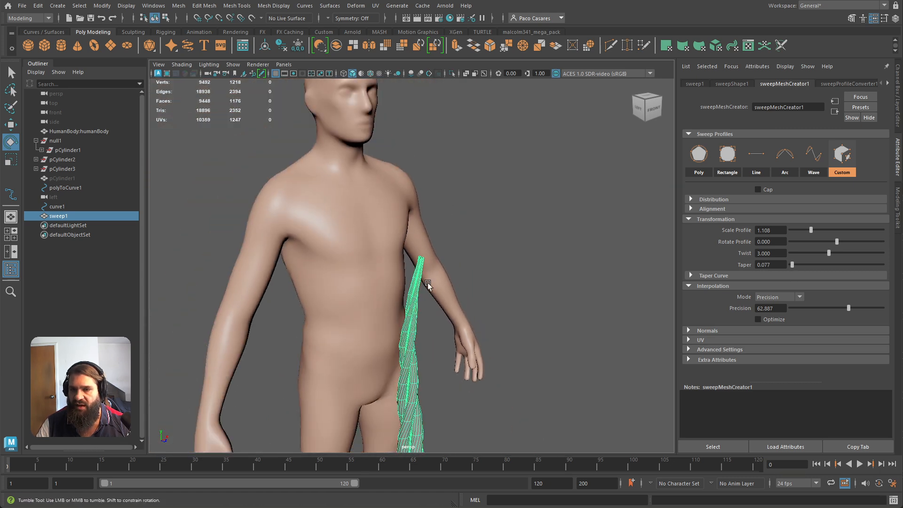
- Examine the tapered, twisted mesh along its full length, both in shaded view and with its wireframe highlighted
{"action": "middle_click_drag", "start_coordinate": [426, 283], "coordinate": [437, 141], "text": "alt"}
{"action": "left_click_drag", "start_coordinate": [454, 212], "coordinate": [513, 234], "text": "alt"}
{"action": "right_click_drag", "start_coordinate": [513, 233], "coordinate": [459, 216], "text": "alt"}
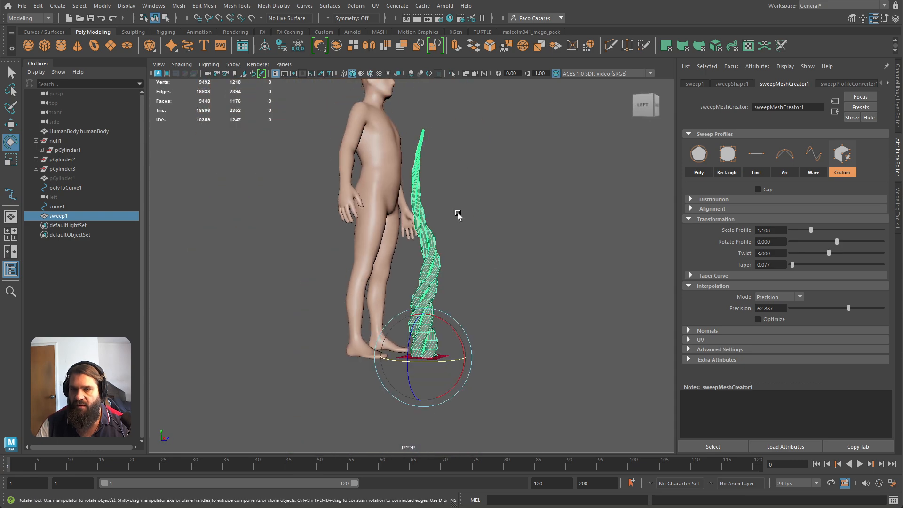
{"action": "left_click", "coordinate": [499, 225]}
{"action": "left_click_drag", "start_coordinate": [459, 216], "coordinate": [475, 231], "text": "alt"}
{"action": "scroll", "coordinate": [475, 231], "scroll_direction": "up", "scroll_amount": 10}
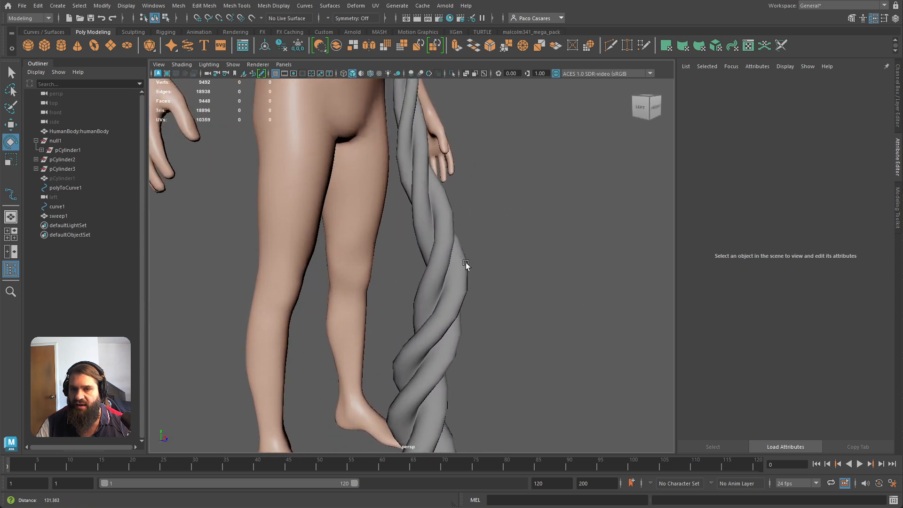
{"action": "left_click", "coordinate": [476, 272]}
{"action": "left_click_drag", "start_coordinate": [527, 258], "coordinate": [286, 217], "text": "alt"}
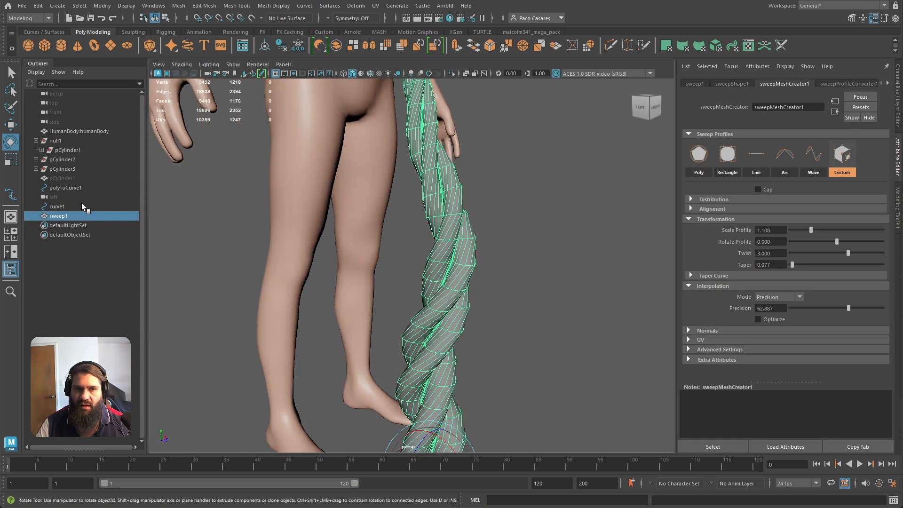
- Isolate the path curve, switch it to control vertex editing, and bring the rest of the scene back into view
{"action": "left_click", "coordinate": [56, 206]}
{"action": "key", "text": "f"}
{"action": "key", "text": "ctrl+1"}
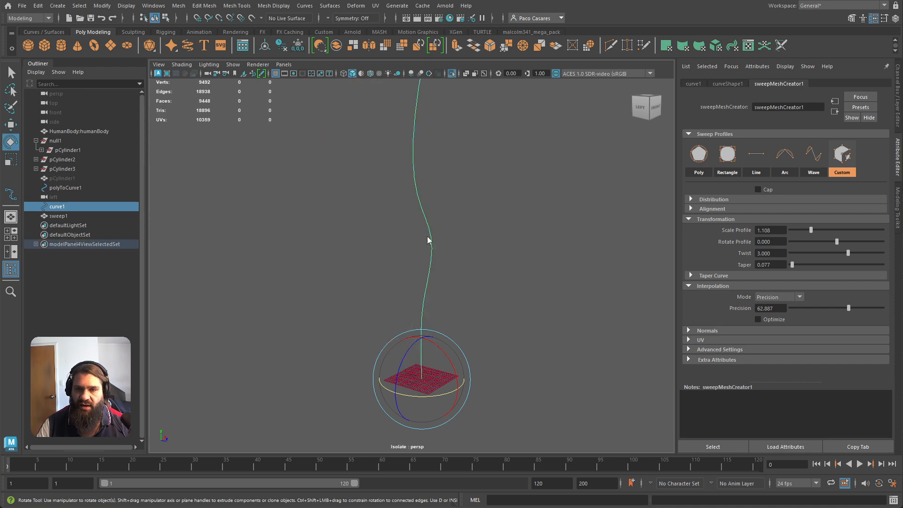
{"action": "right_click_drag", "start_coordinate": [427, 237], "coordinate": [377, 233]}
{"action": "key", "text": "ctrl+1"}
- Try bending the twisted mesh by moving control vertices of the path curve, and undo the moves
{"action": "left_click_drag", "start_coordinate": [426, 226], "coordinate": [515, 243]}
{"action": "key", "text": "w"}
{"action": "middle_click_drag", "start_coordinate": [525, 245], "coordinate": [498, 277], "text": "alt"}
{"action": "left_click_drag", "start_coordinate": [481, 285], "coordinate": [361, 159]}
{"action": "left_click_drag", "start_coordinate": [394, 92], "coordinate": [480, 181]}
{"action": "right_click_drag", "start_coordinate": [500, 190], "coordinate": [447, 153], "text": "alt"}
{"action": "middle_click_drag", "start_coordinate": [446, 153], "coordinate": [456, 205], "text": "alt"}
{"action": "left_click_drag", "start_coordinate": [457, 203], "coordinate": [515, 158]}
{"action": "key", "text": "ctrl+z"}
{"action": "key", "text": "ctrl+z"}
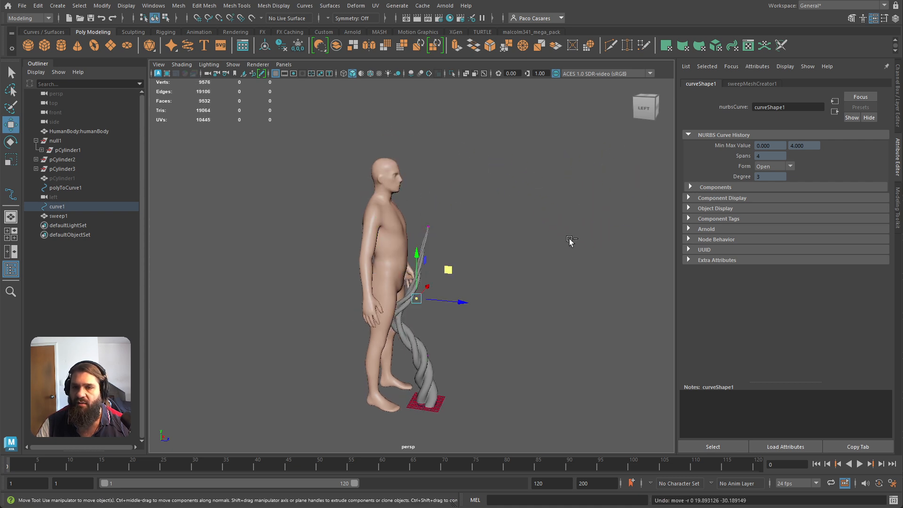
{"action": "key", "text": "ctrl+z"}
{"action": "key", "text": "ctrl+z"}
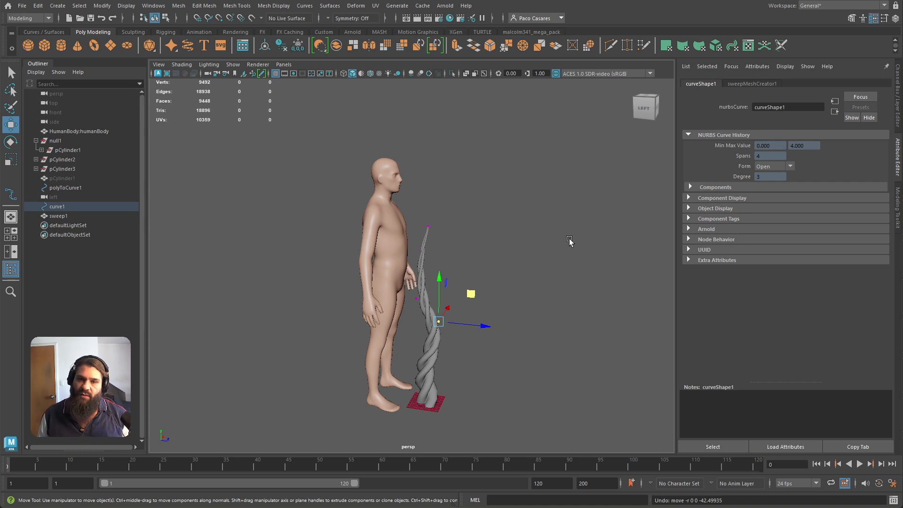
- Clear the selection and review the twisted sweep mesh beside the human figure from several angles
{"action": "left_click_drag", "start_coordinate": [530, 215], "coordinate": [469, 277], "text": "alt"}
{"action": "right_click_drag", "start_coordinate": [503, 358], "coordinate": [528, 386], "text": "alt"}
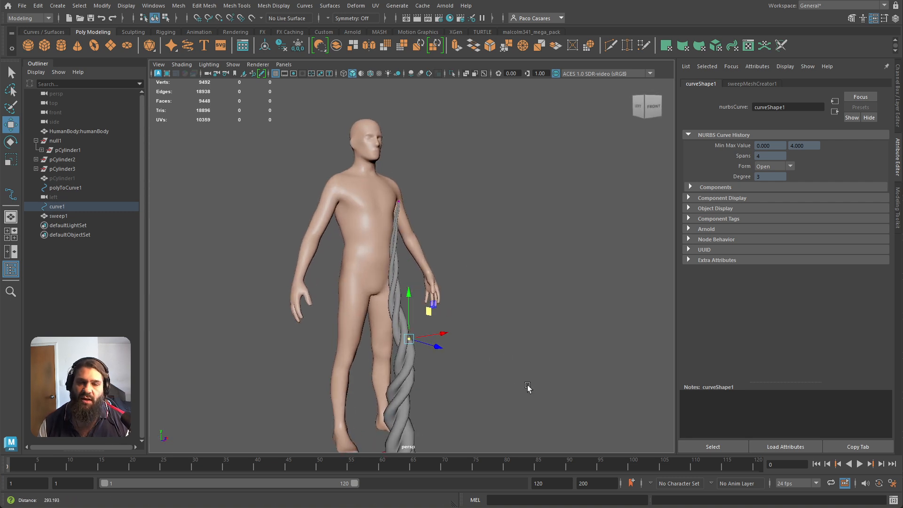
{"action": "middle_click_drag", "start_coordinate": [528, 386], "coordinate": [501, 317], "text": "alt"}
{"action": "left_click_drag", "start_coordinate": [501, 317], "coordinate": [481, 338], "text": "alt"}
{"action": "middle_click_drag", "start_coordinate": [481, 338], "coordinate": [500, 376], "text": "alt"}
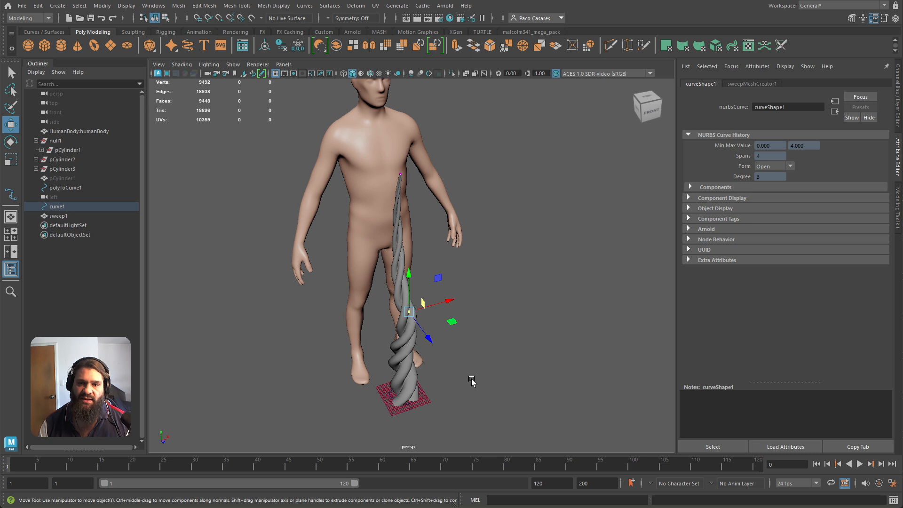
{"action": "left_click", "coordinate": [493, 383]}
{"action": "middle_click_drag", "start_coordinate": [516, 376], "coordinate": [435, 328], "text": "alt"}
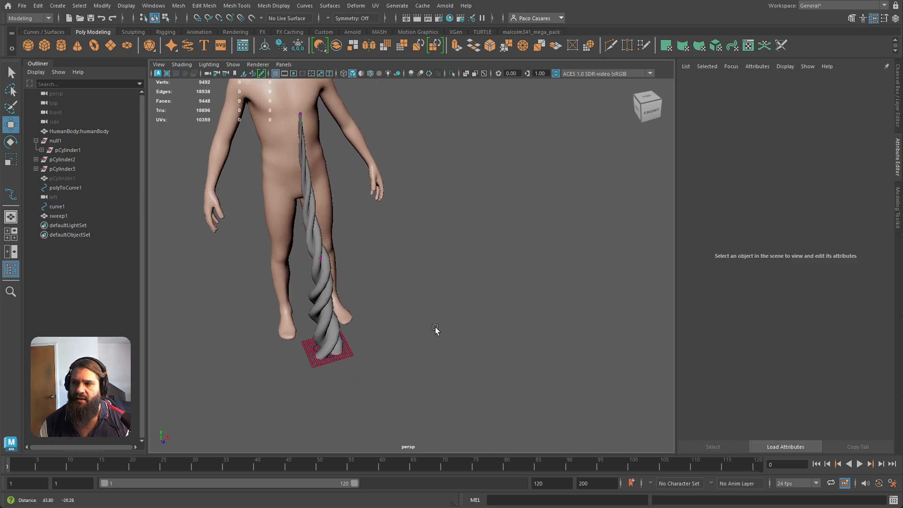
{"action": "left_click_drag", "start_coordinate": [466, 355], "coordinate": [426, 360], "text": "alt"}
{"action": "right_click_drag", "start_coordinate": [370, 340], "coordinate": [427, 371], "text": "alt"}
{"action": "middle_click_drag", "start_coordinate": [426, 371], "coordinate": [440, 369], "text": "alt"}
{"action": "middle_click_drag", "start_coordinate": [402, 263], "coordinate": [425, 234], "text": "alt"}
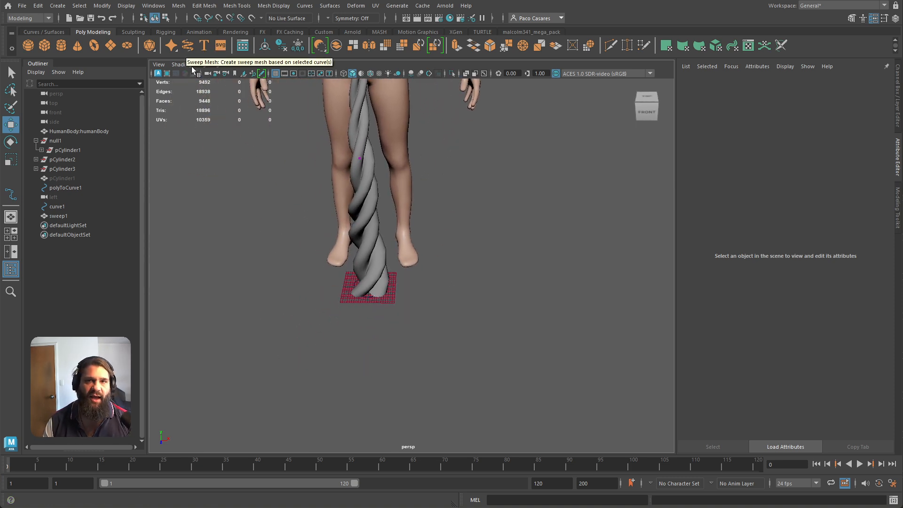
{"action": "left_click_drag", "start_coordinate": [336, 190], "coordinate": [405, 208], "text": "alt"}
{"action": "middle_click_drag", "start_coordinate": [405, 207], "coordinate": [462, 320], "text": "alt"}
{"action": "right_click_drag", "start_coordinate": [475, 310], "coordinate": [465, 282], "text": "alt"}
{"action": "middle_click_drag", "start_coordinate": [465, 281], "coordinate": [459, 292], "text": "alt"}
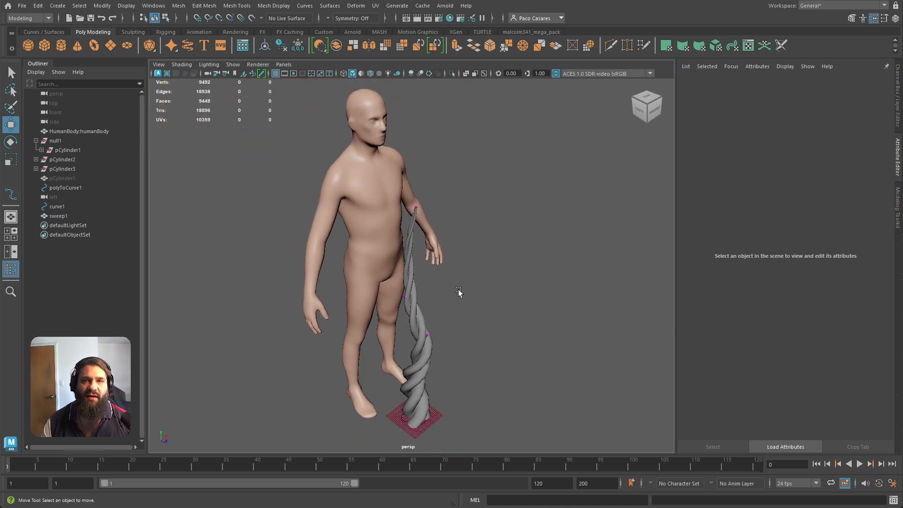